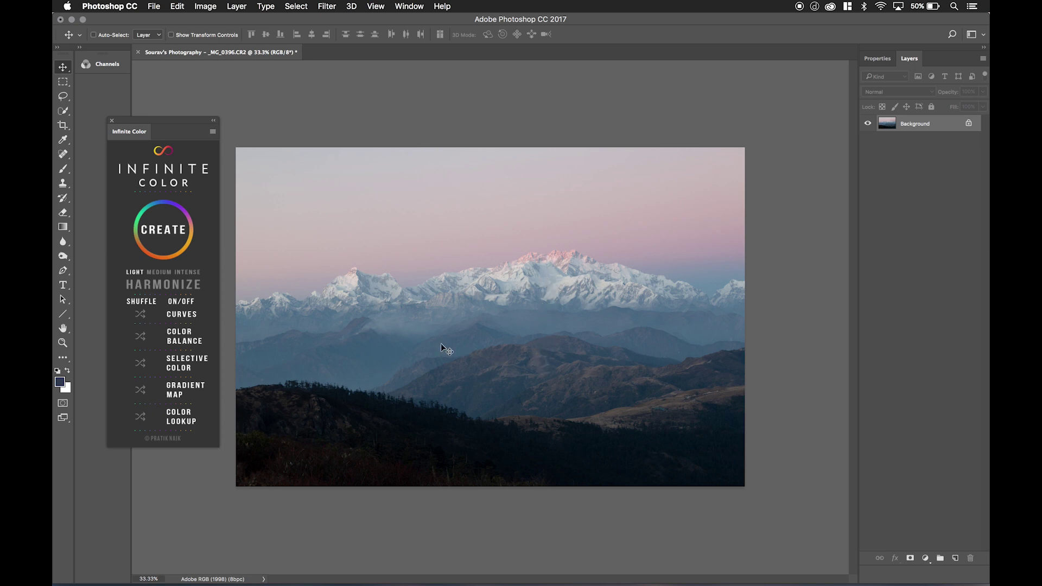
# Add an Infinite Color group and regenerate it until the sky turns soft pink.
pyautogui.click(174, 230)
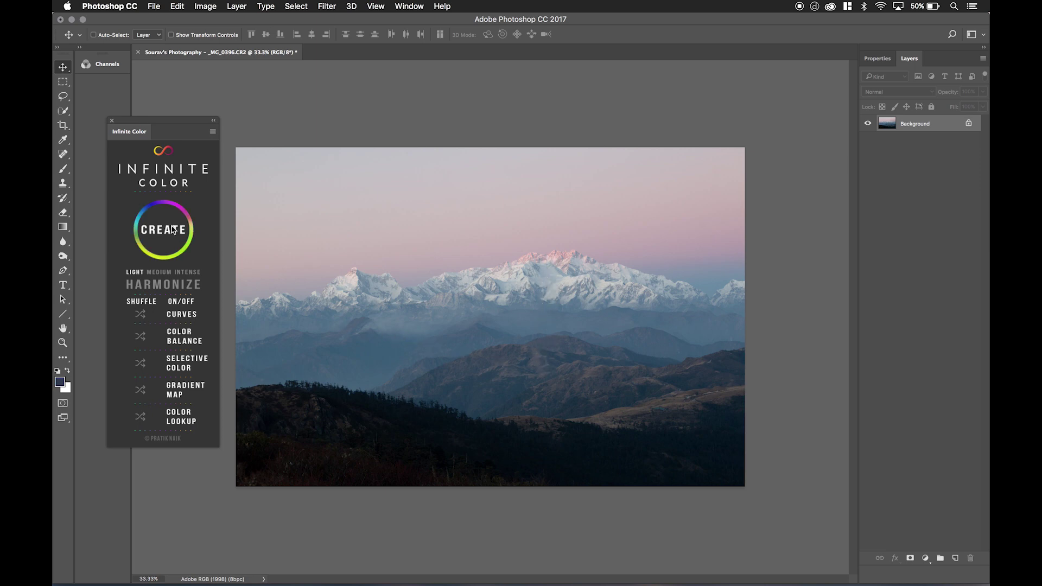
pyautogui.click(173, 229)
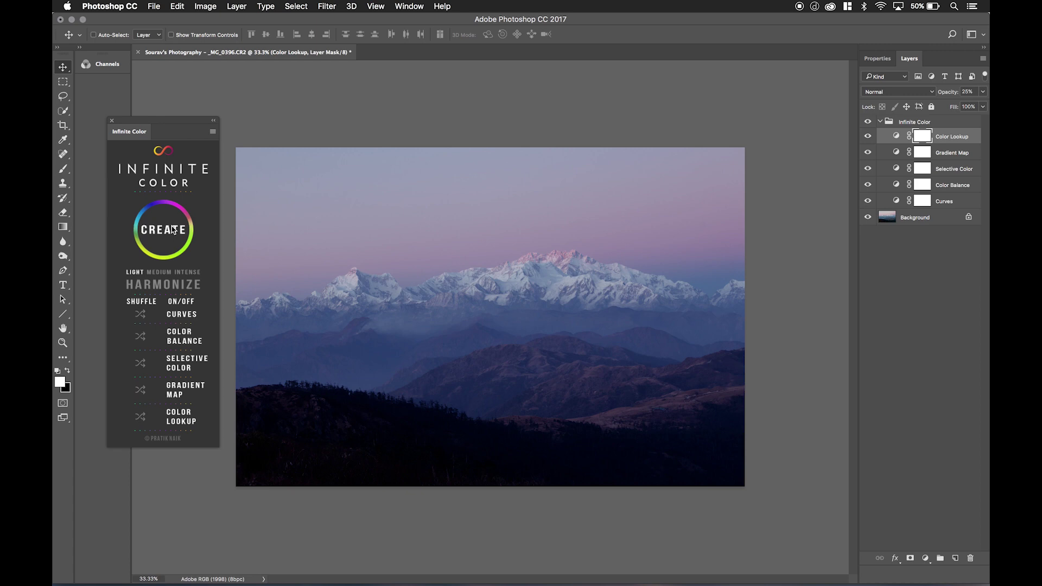
pyautogui.click(173, 229)
pyautogui.click(173, 230)
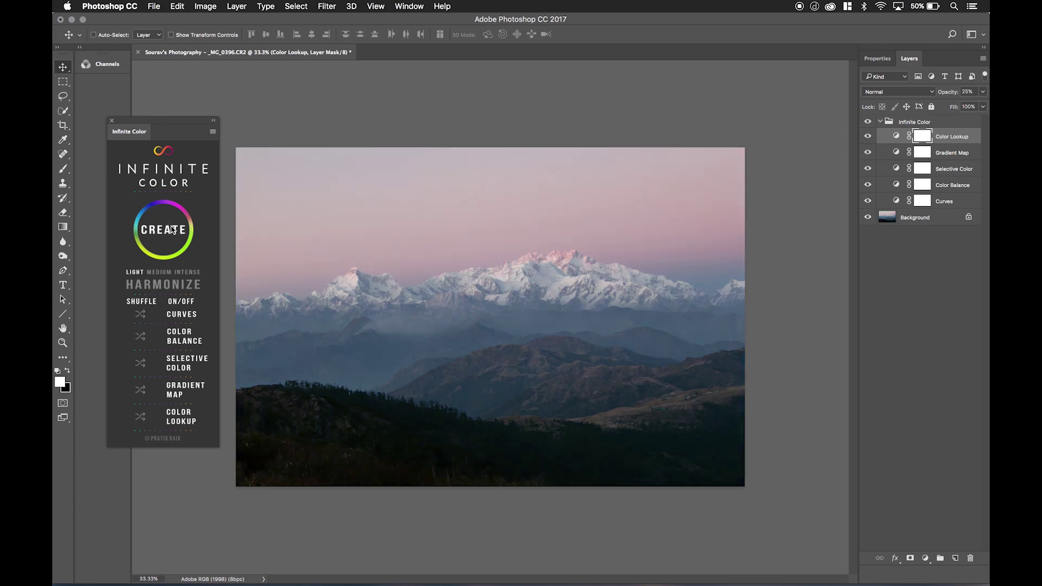
# Toggle the Infinite Color group's visibility to compare the grade with the original photo.
pyautogui.click(867, 121)
pyautogui.click(867, 122)
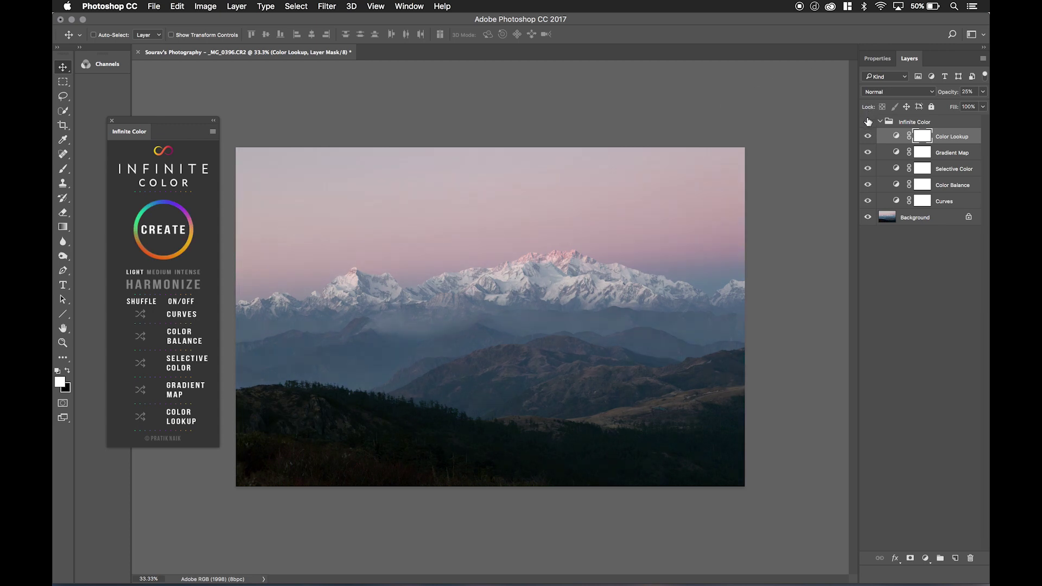
pyautogui.click(868, 121)
pyautogui.click(868, 121)
# Select the Background layer and open Select > Color Range.
pyautogui.click(896, 125)
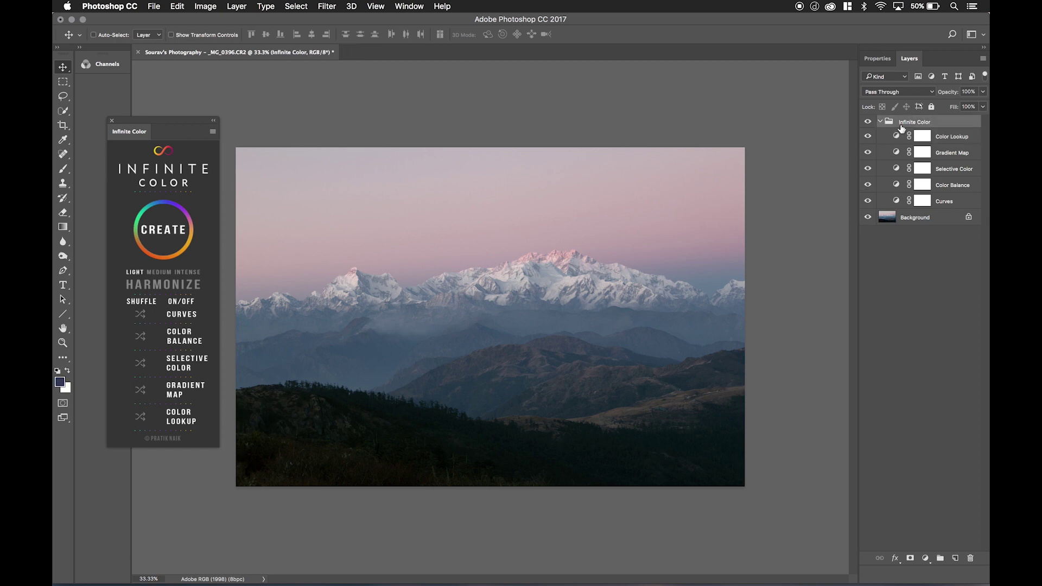
pyautogui.click(907, 218)
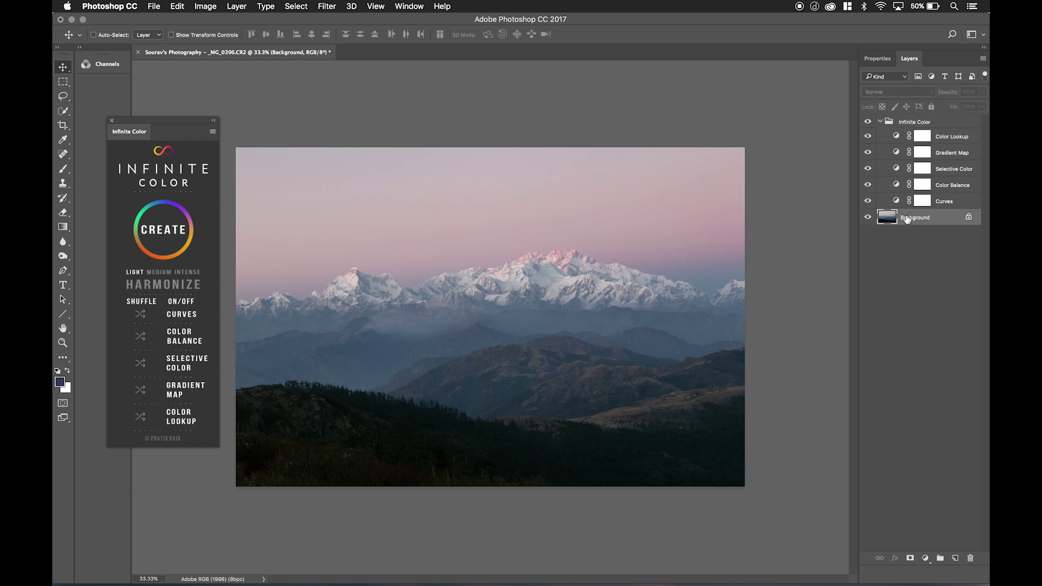
pyautogui.click(296, 6)
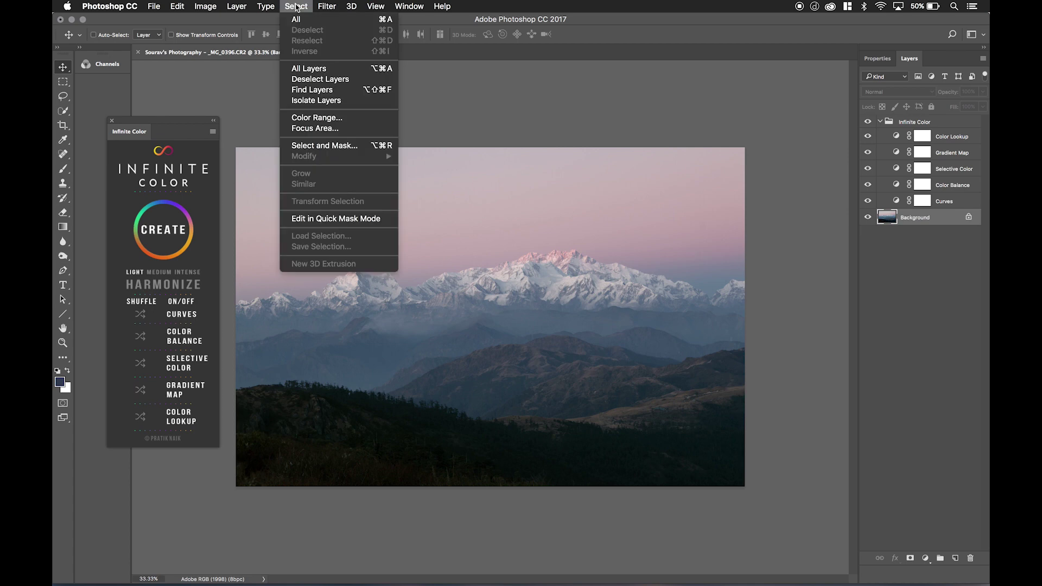
pyautogui.click(321, 119)
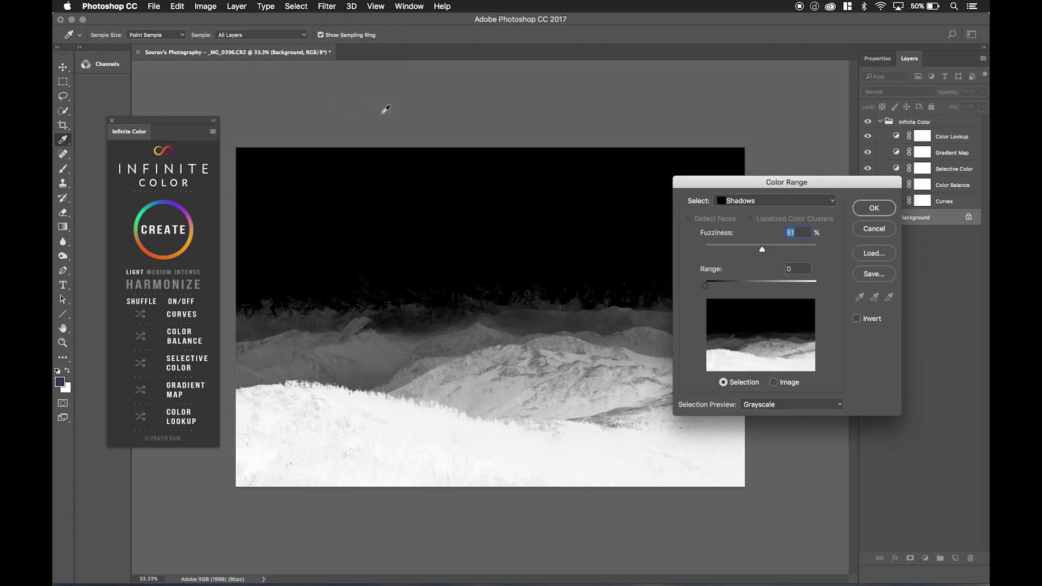
# Set the Color Range Select dropdown to Highlights.
pyautogui.click(724, 206)
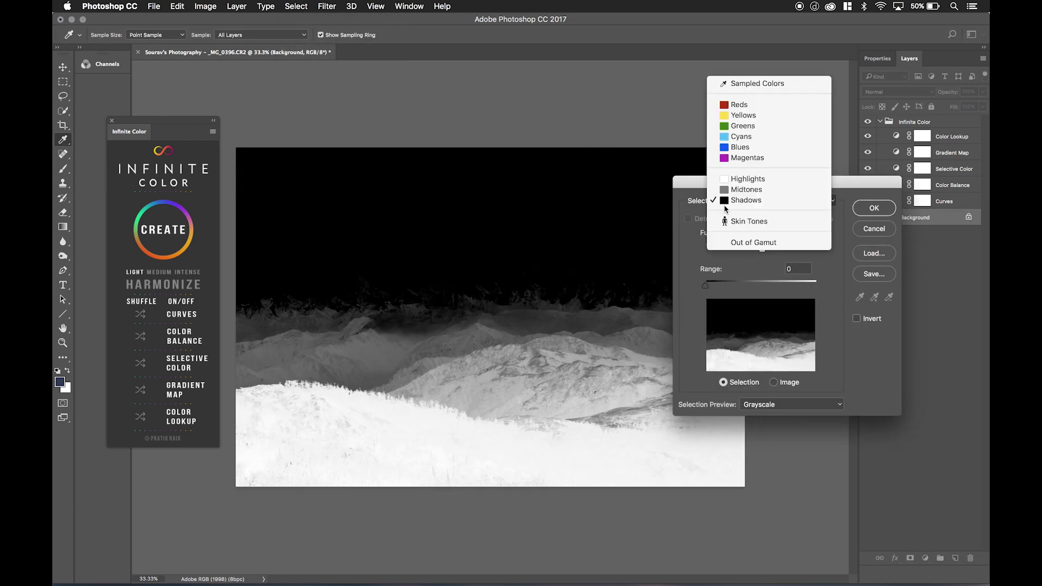
pyautogui.click(697, 197)
pyautogui.click(753, 205)
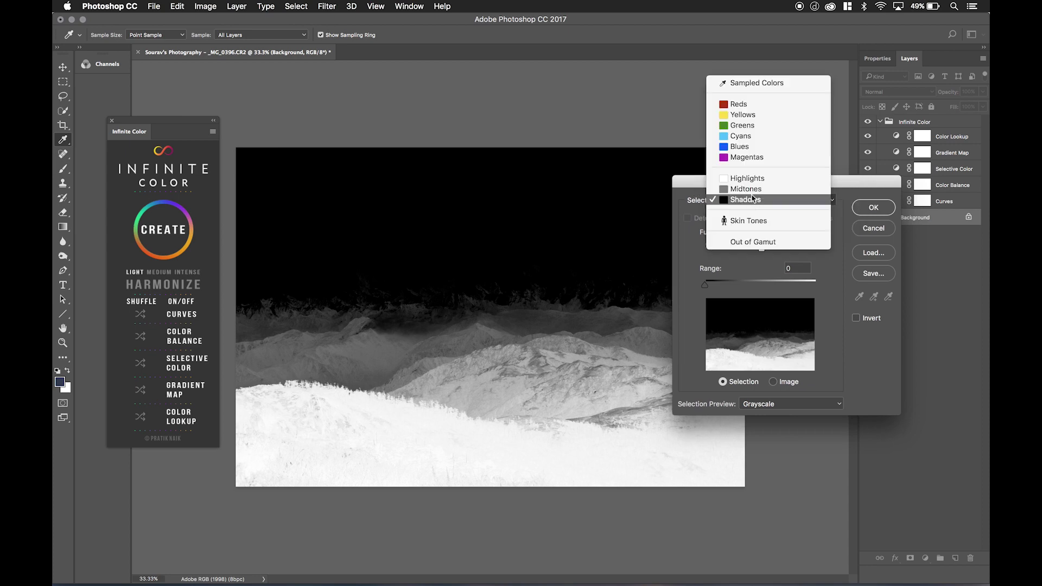
pyautogui.click(751, 177)
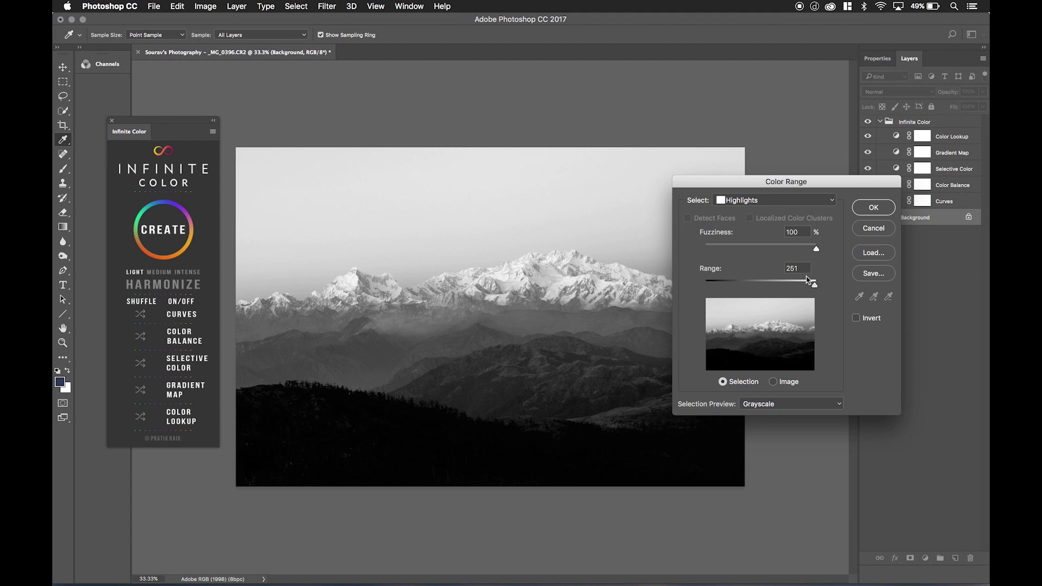
# Adjust Color Range to Range 64 and Fuzziness 33%, selecting only the sky and snowy peaks.
pyautogui.moveTo(814, 285); pyautogui.dragTo(704, 286)
pyautogui.moveTo(805, 250); pyautogui.dragTo(697, 250)
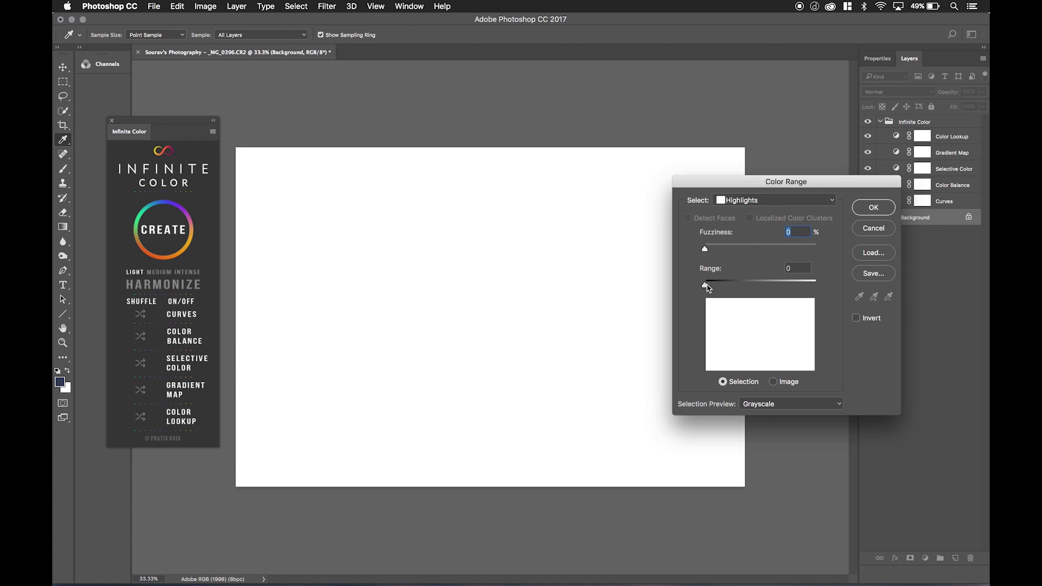
pyautogui.moveTo(708, 288); pyautogui.dragTo(746, 284)
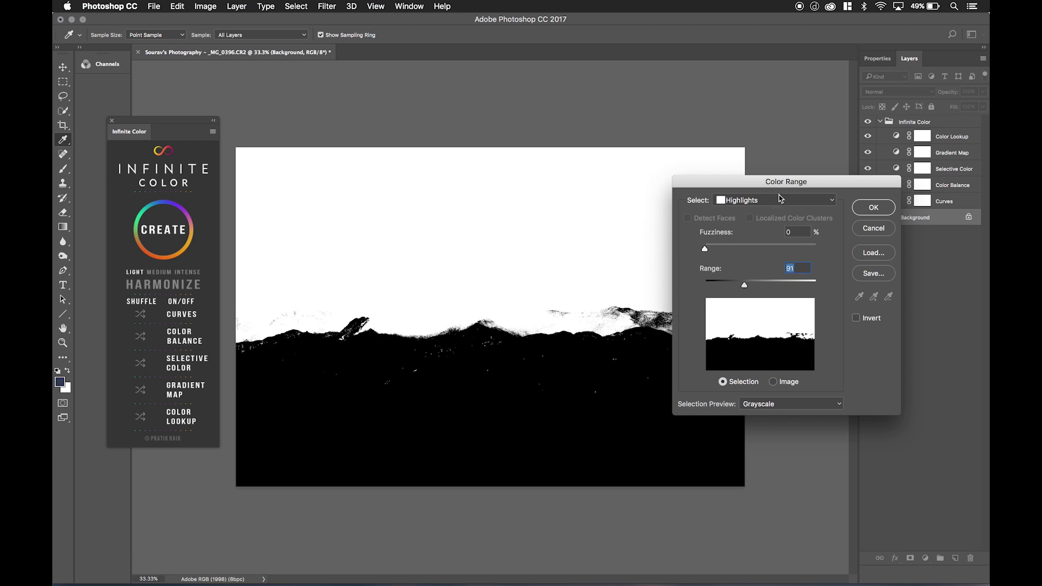
pyautogui.moveTo(787, 188); pyautogui.dragTo(845, 277)
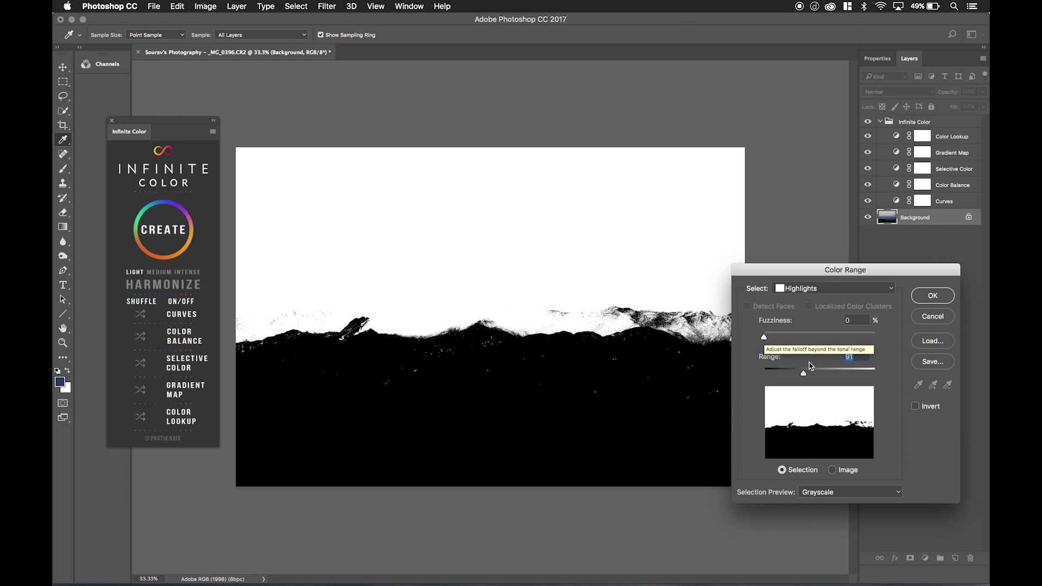
pyautogui.moveTo(803, 373); pyautogui.dragTo(777, 374)
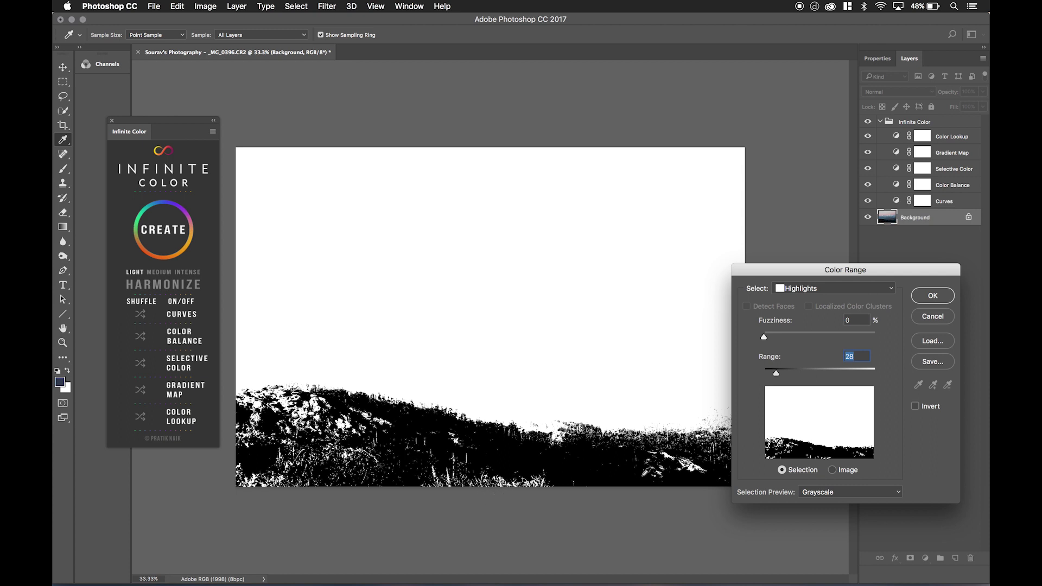
pyautogui.moveTo(776, 374); pyautogui.dragTo(792, 374)
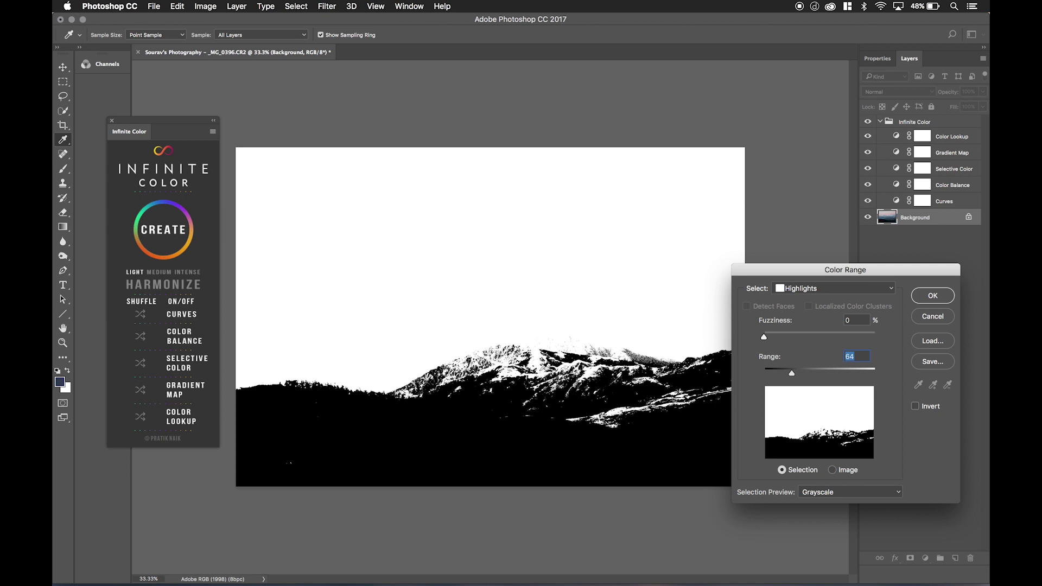
pyautogui.click(790, 337)
# Set Color Range Fuzziness to 84 and Range to 138, then confirm with OK.
pyautogui.moveTo(790, 338); pyautogui.dragTo(799, 339)
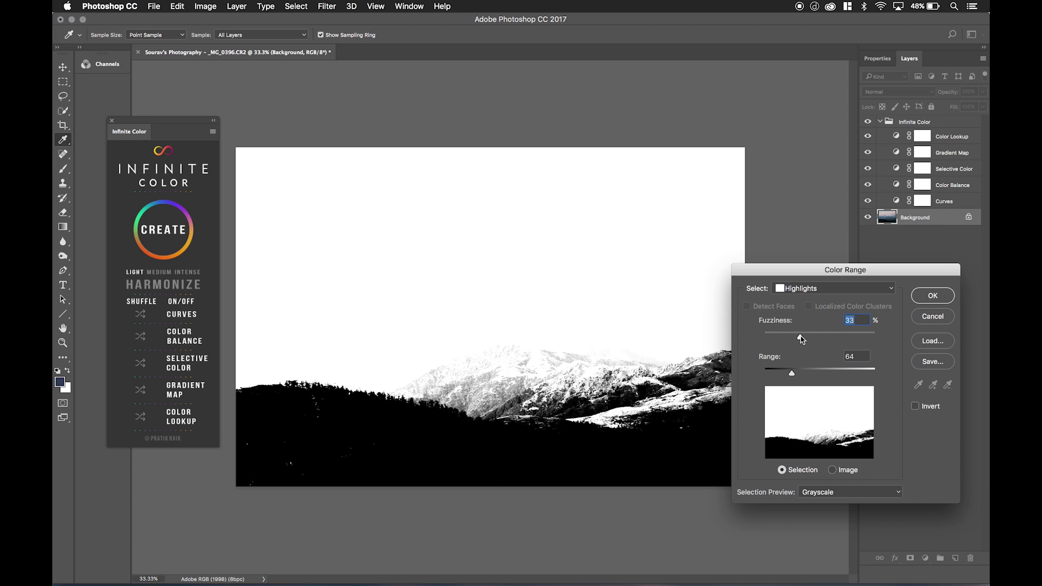
pyautogui.moveTo(799, 334); pyautogui.dragTo(841, 341)
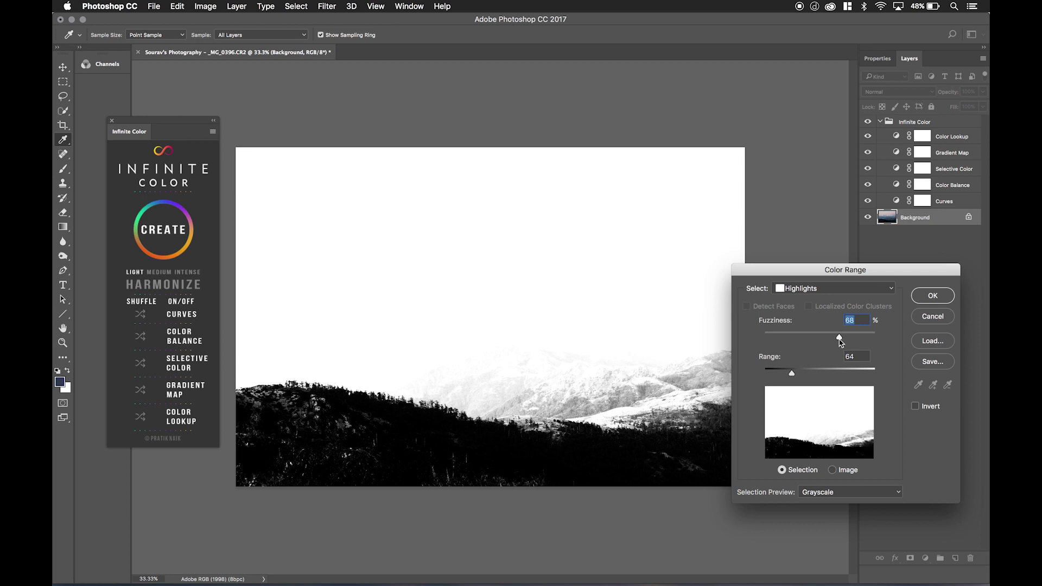
pyautogui.moveTo(841, 340); pyautogui.dragTo(838, 340)
pyautogui.moveTo(798, 374); pyautogui.dragTo(813, 376)
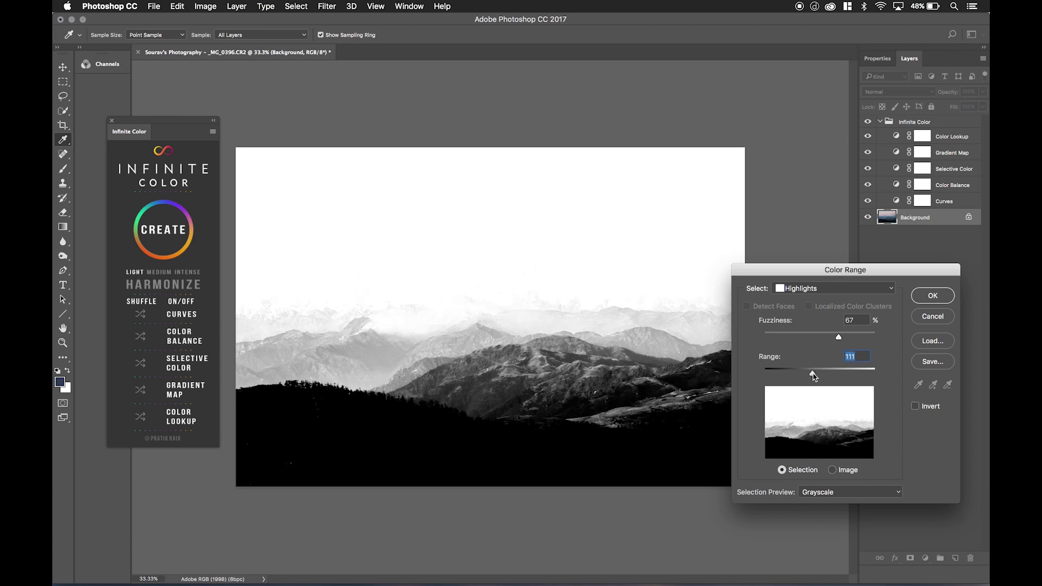
pyautogui.click(859, 337)
pyautogui.moveTo(859, 338); pyautogui.dragTo(869, 338)
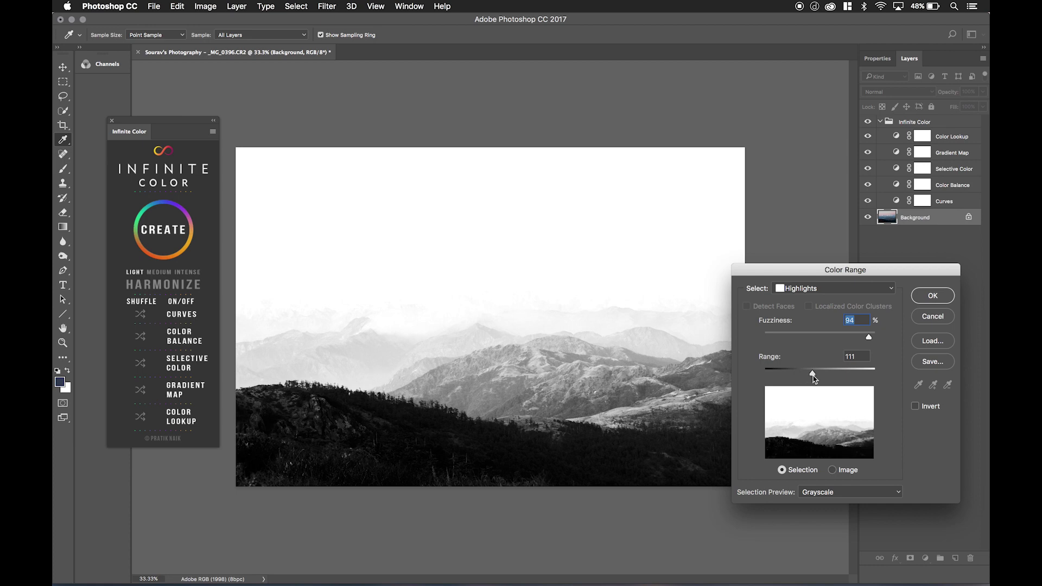
pyautogui.moveTo(814, 374); pyautogui.dragTo(825, 375)
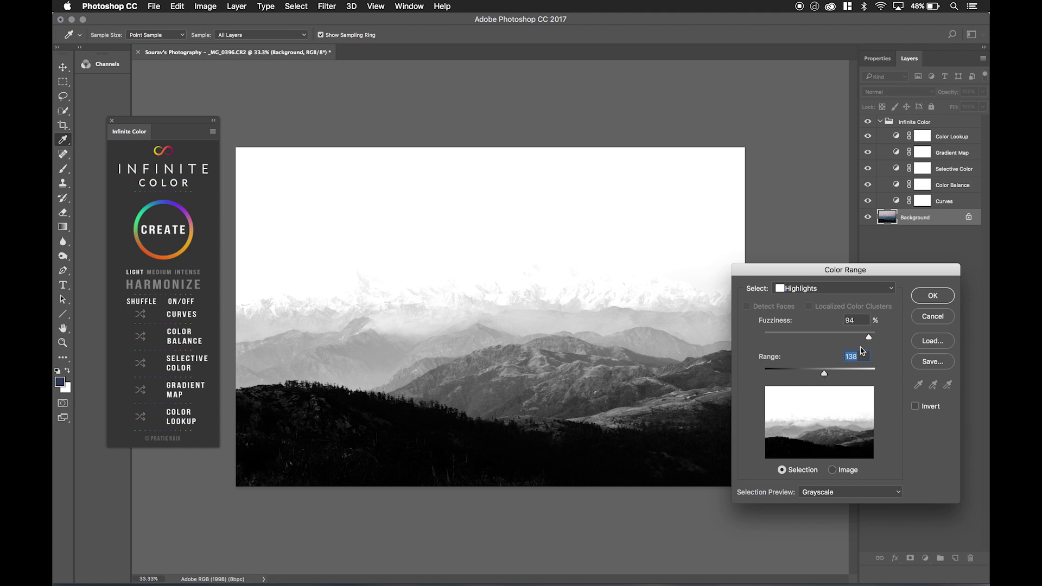
pyautogui.moveTo(868, 338); pyautogui.dragTo(858, 339)
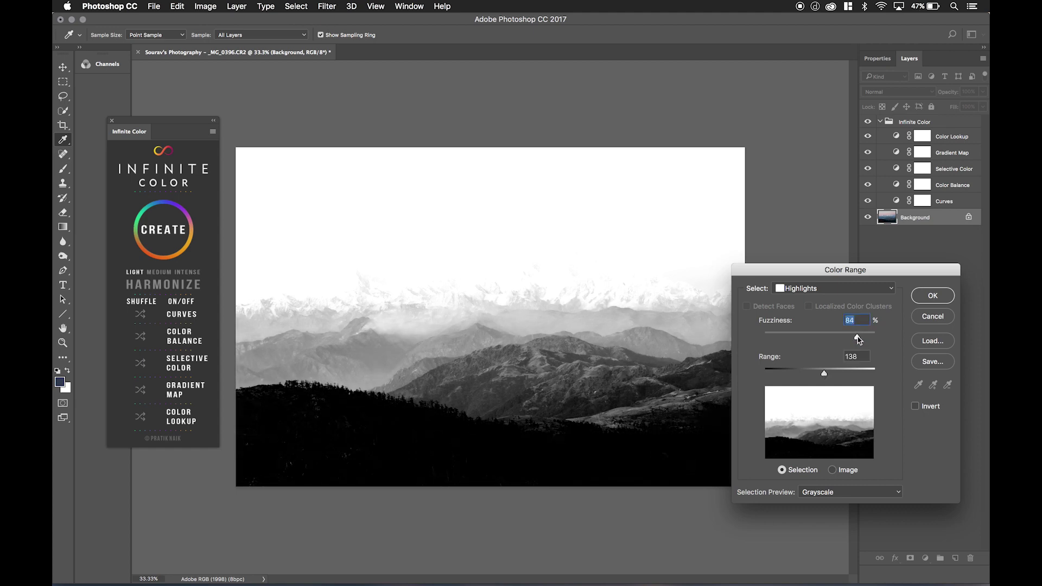
pyautogui.click(929, 296)
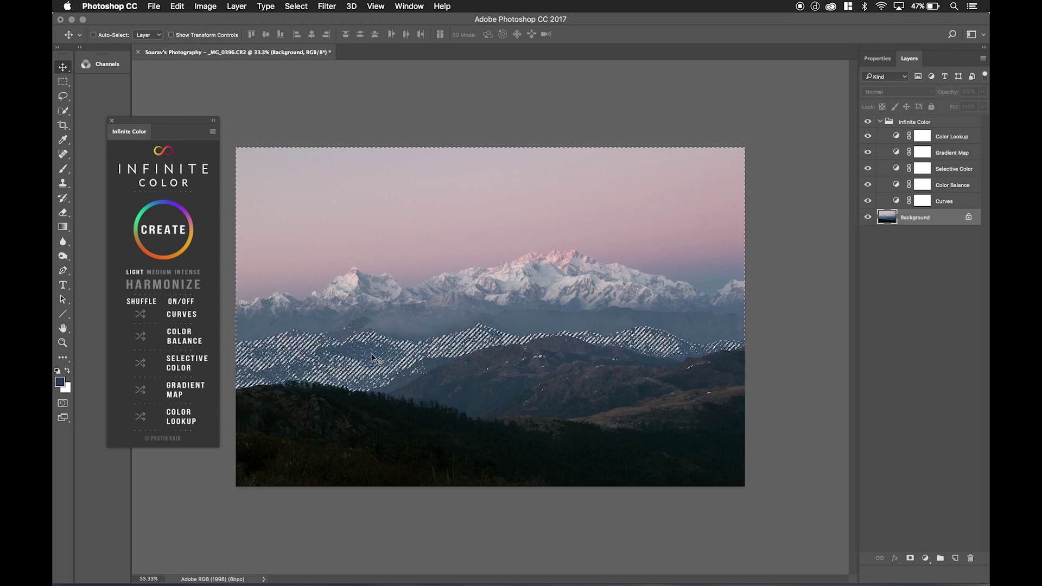
# Add a highlights layer mask to the Infinite Color group and check it on and off.
pyautogui.click(915, 122)
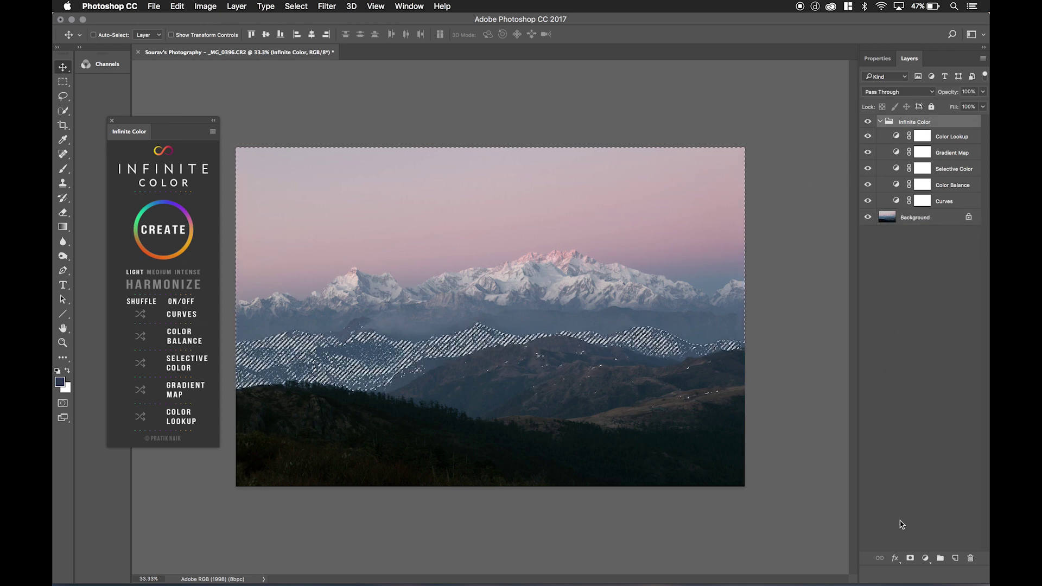
pyautogui.click(910, 559)
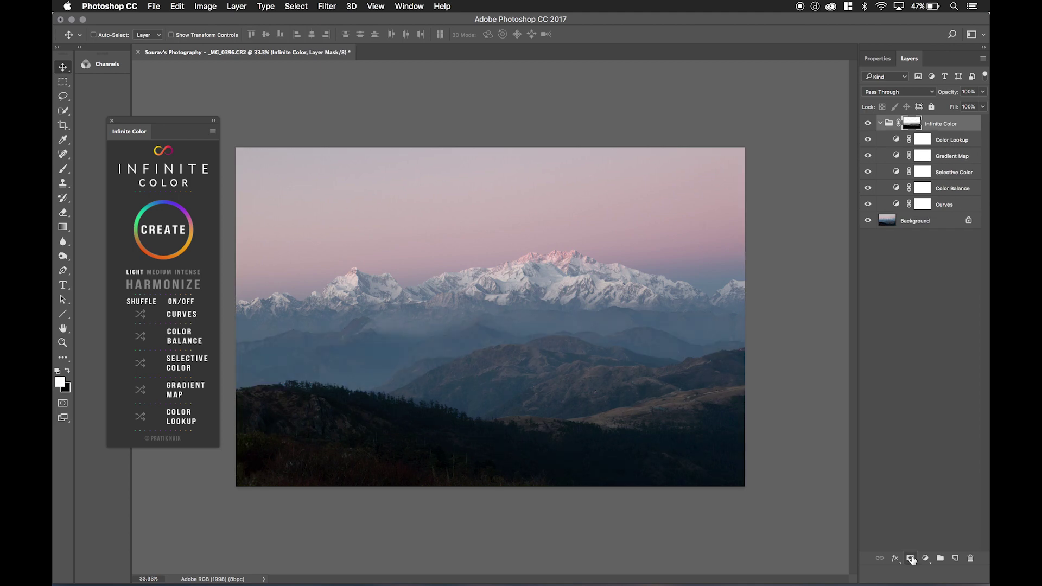
pyautogui.click(868, 123)
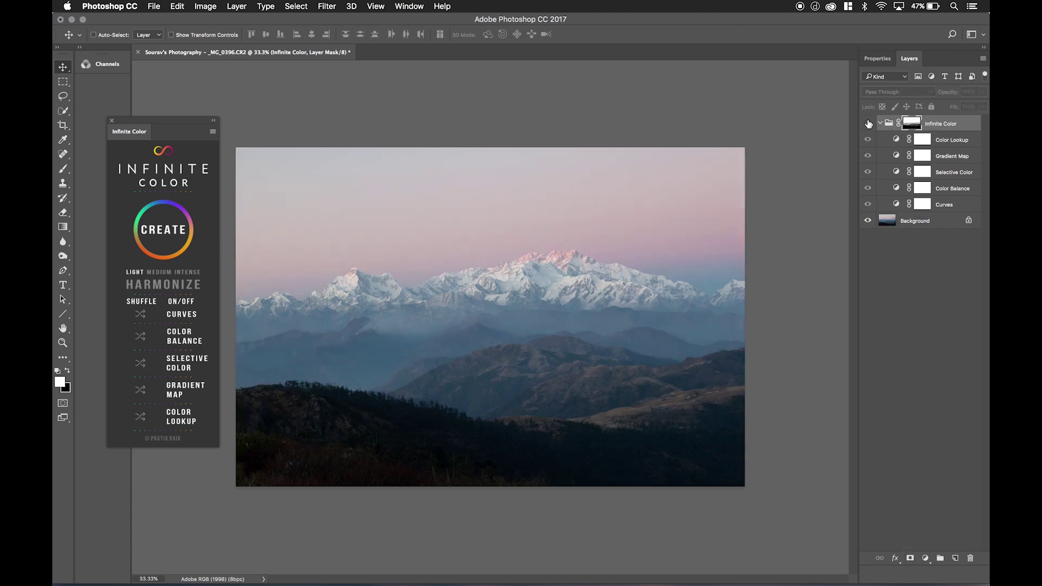
pyautogui.click(867, 124)
# Compare the masked grade against the original, then regenerate it for pale teal, beige-sky tones.
pyautogui.click(868, 124)
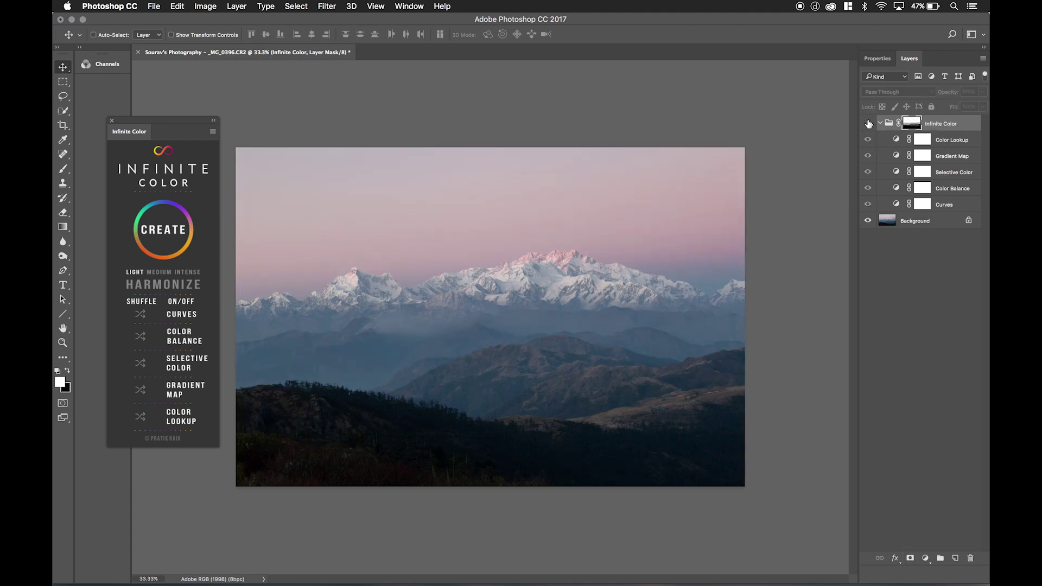
pyautogui.click(867, 123)
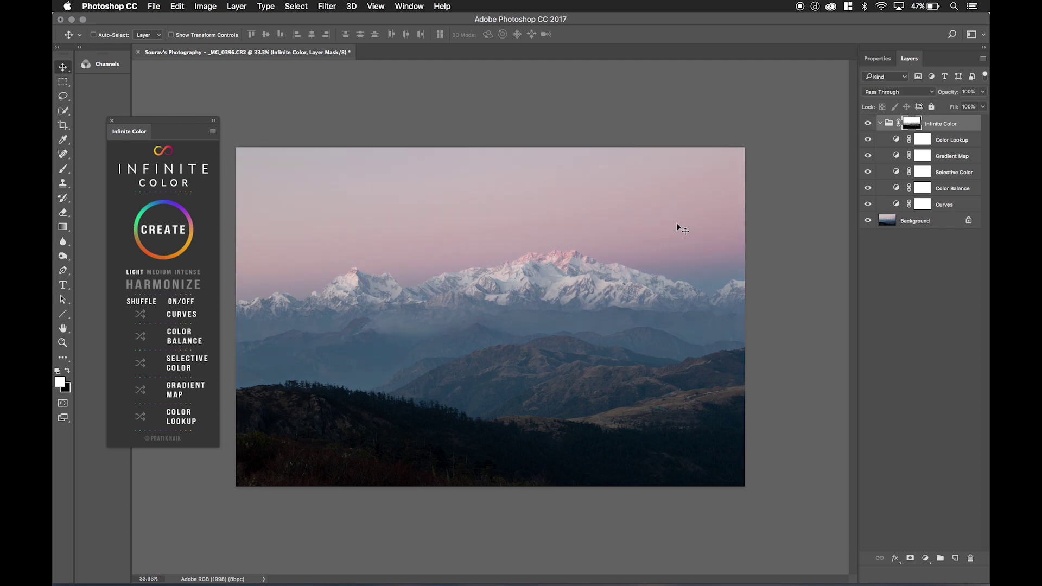
pyautogui.click(867, 124)
pyautogui.click(867, 124)
pyautogui.click(867, 124)
pyautogui.click(867, 124)
pyautogui.click(868, 124)
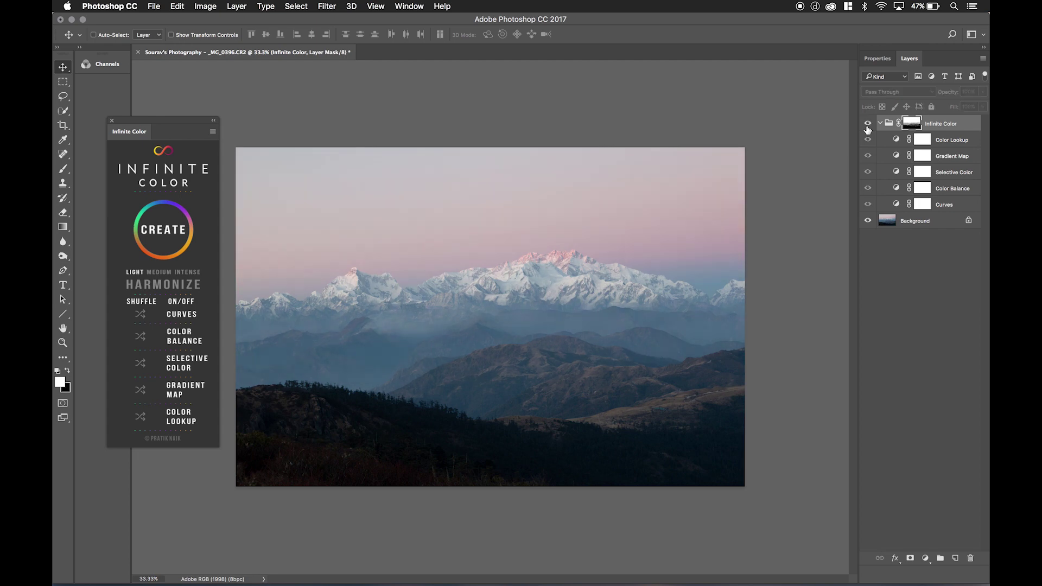
pyautogui.click(868, 125)
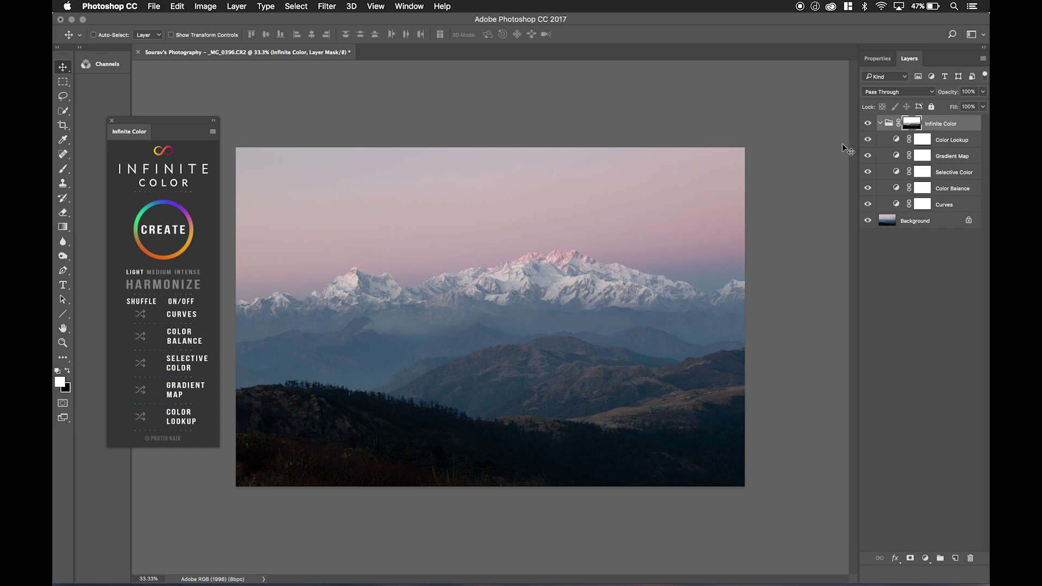
pyautogui.click(167, 233)
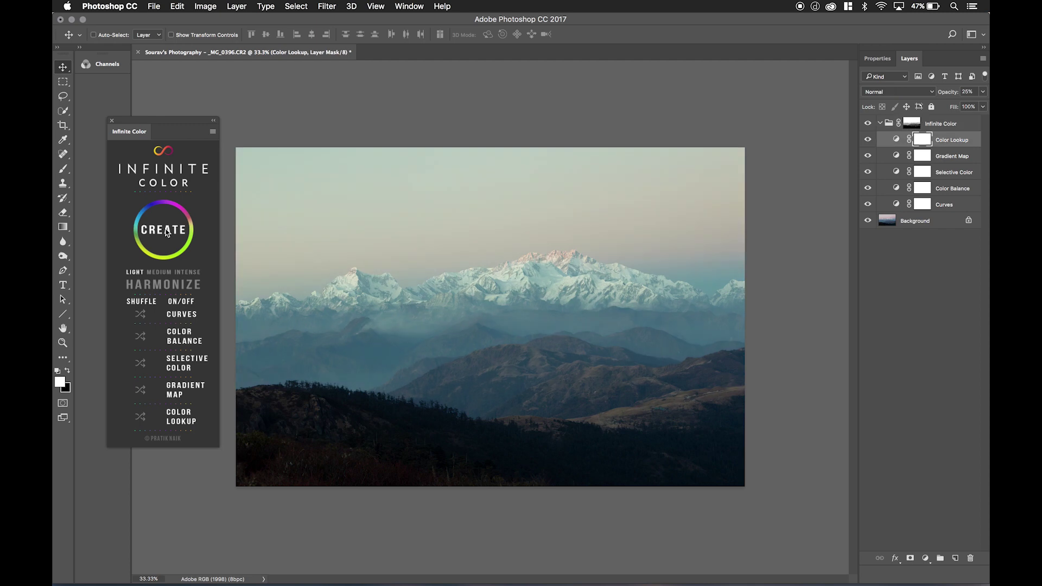
# Regenerate the grade for a soft pink sky and compare it with the original.
pyautogui.click(167, 232)
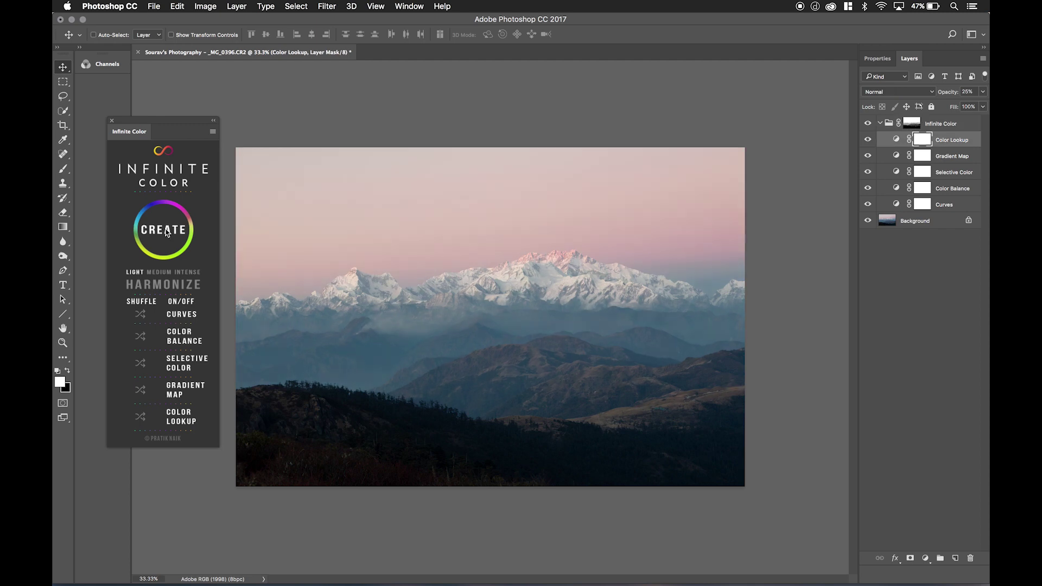
pyautogui.click(868, 124)
pyautogui.click(868, 124)
# Rename the masked group to 'Highlights' and create a second Infinite Color group.
pyautogui.doubleClick(944, 125)
pyautogui.click(959, 123)
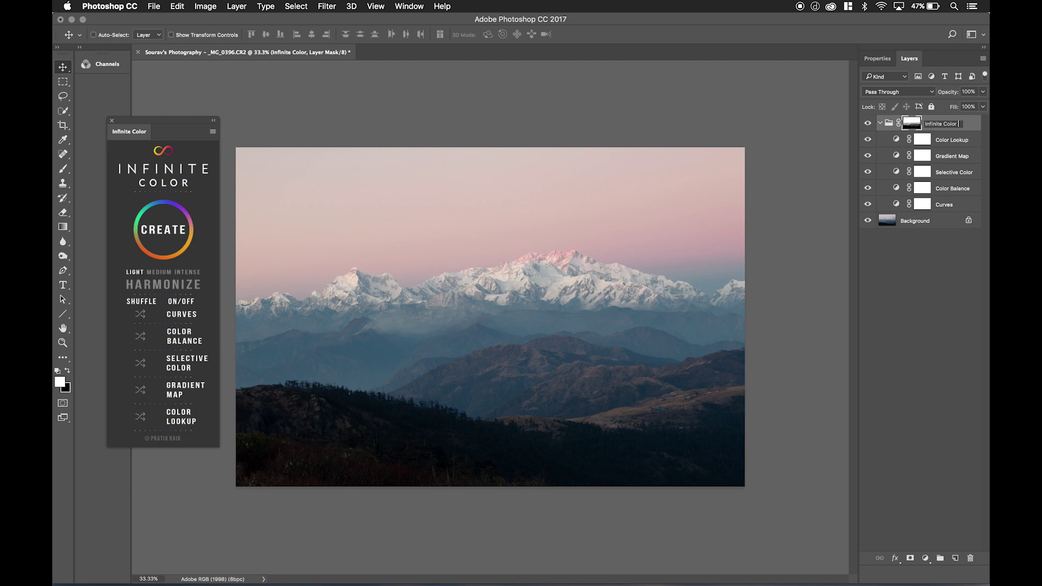
pyautogui.press('super+a')
pyautogui.write('Hid')
pyautogui.write('hlights')
pyautogui.press('Return')
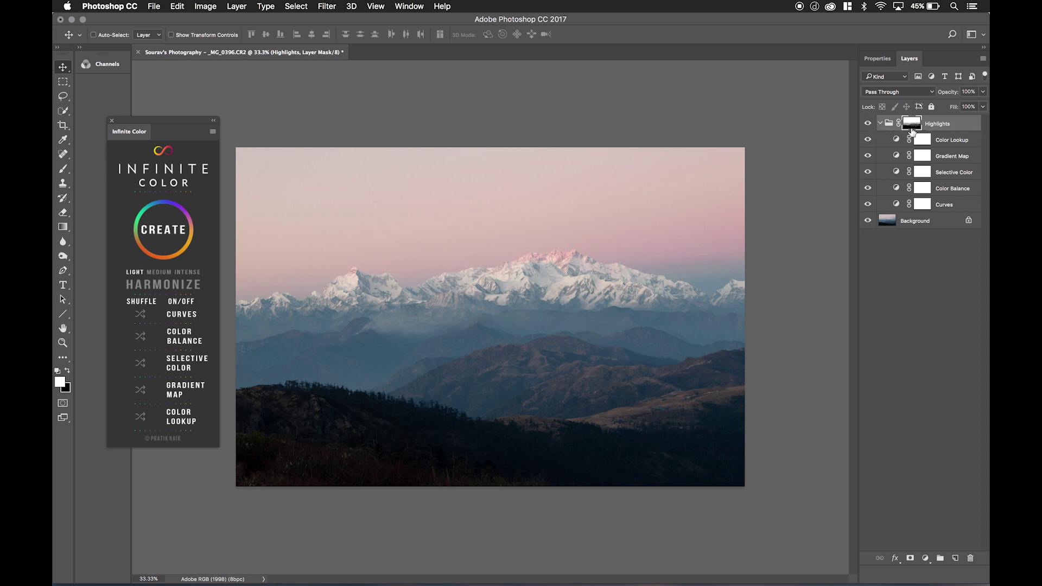
pyautogui.click(175, 227)
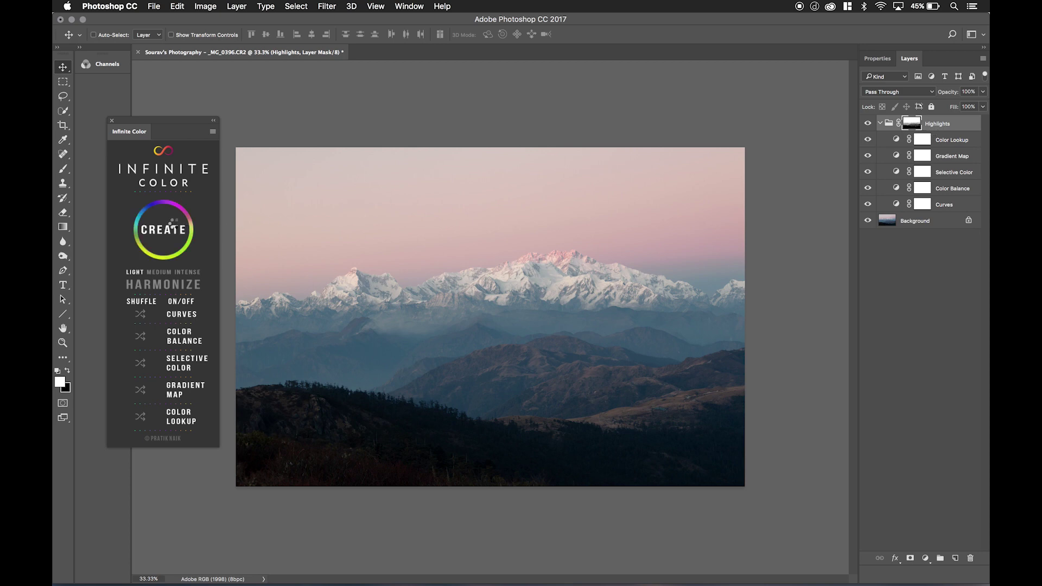
# Regenerate the second group's grade four times, comparing it against the ungraded photo.
pyautogui.click(170, 230)
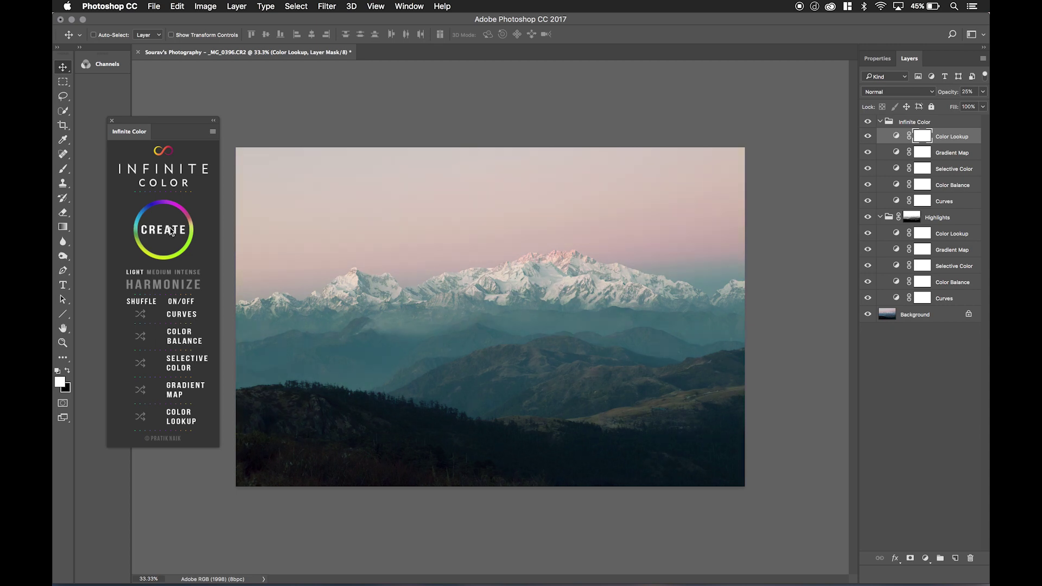
pyautogui.click(170, 230)
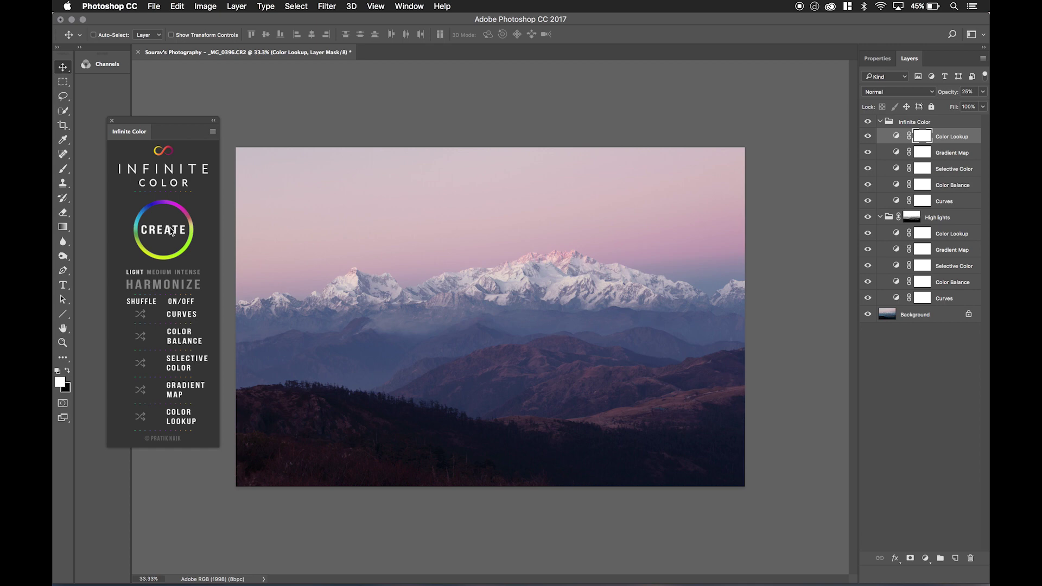
pyautogui.click(170, 230)
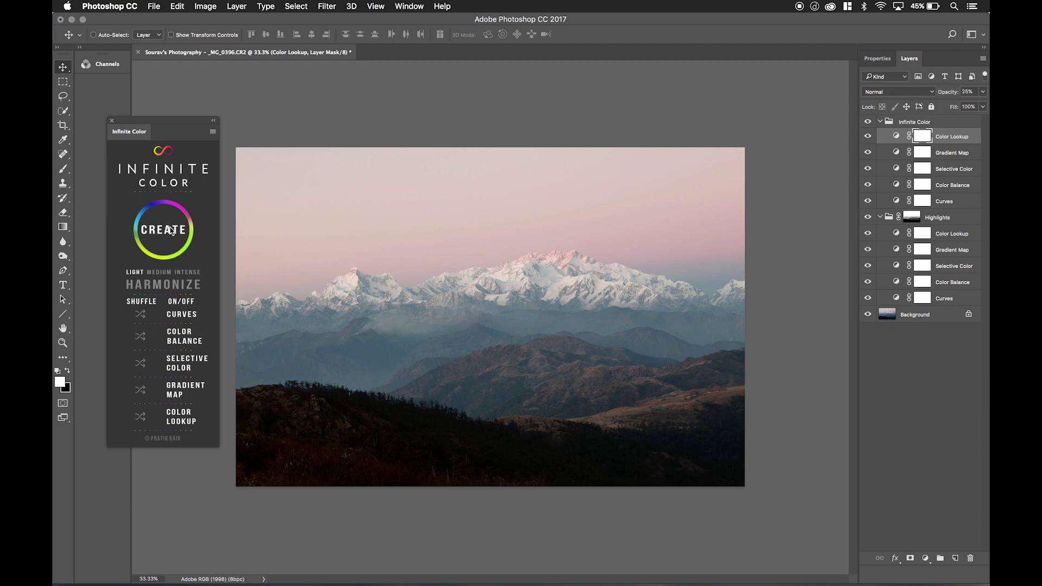
pyautogui.click(170, 230)
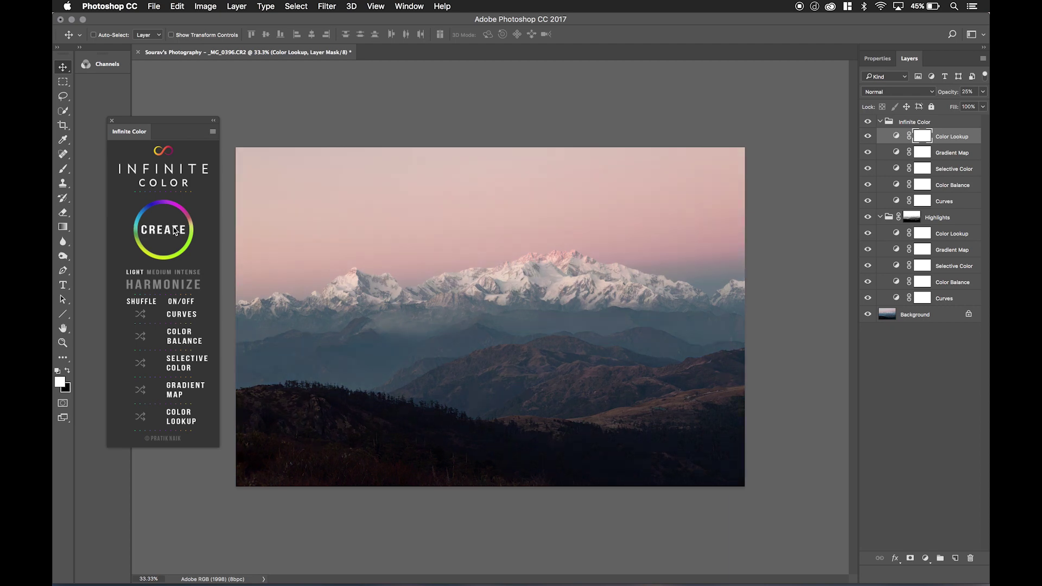
pyautogui.click(868, 123)
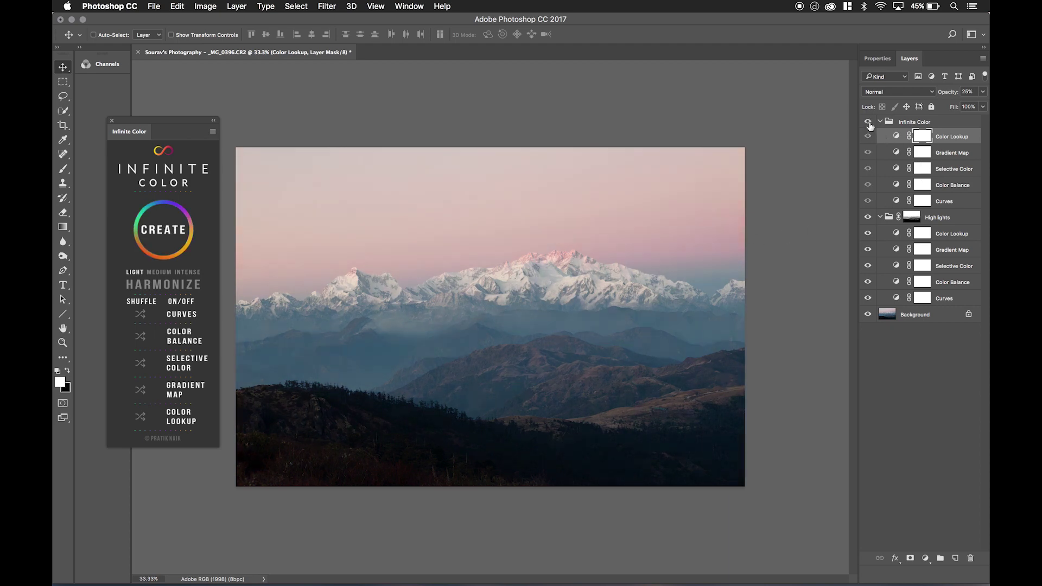
pyautogui.click(868, 122)
pyautogui.click(868, 123)
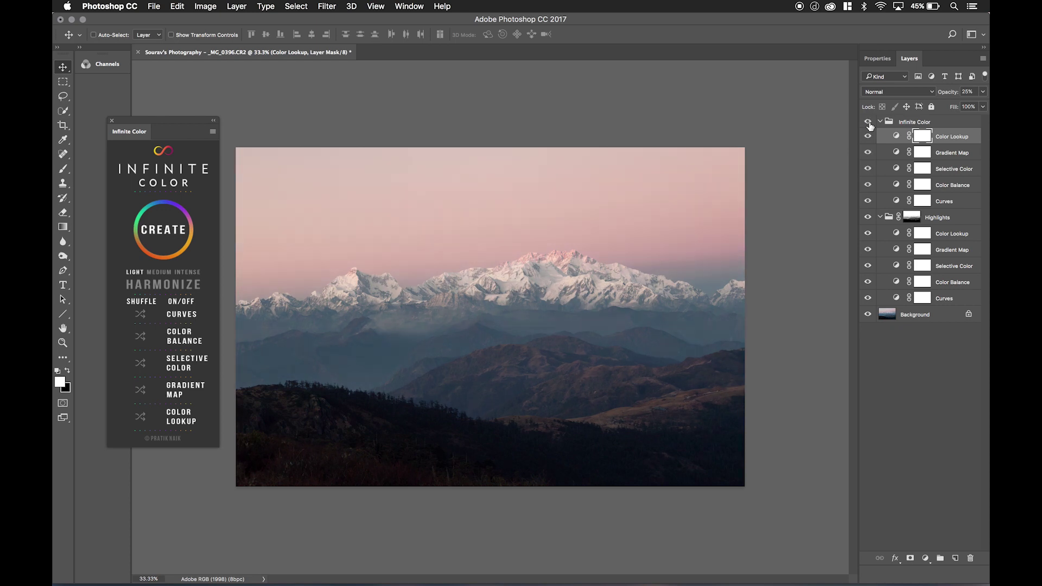
pyautogui.click(869, 123)
pyautogui.click(868, 122)
pyautogui.click(868, 122)
pyautogui.click(869, 122)
pyautogui.click(868, 123)
pyautogui.click(868, 122)
pyautogui.click(868, 122)
pyautogui.click(868, 123)
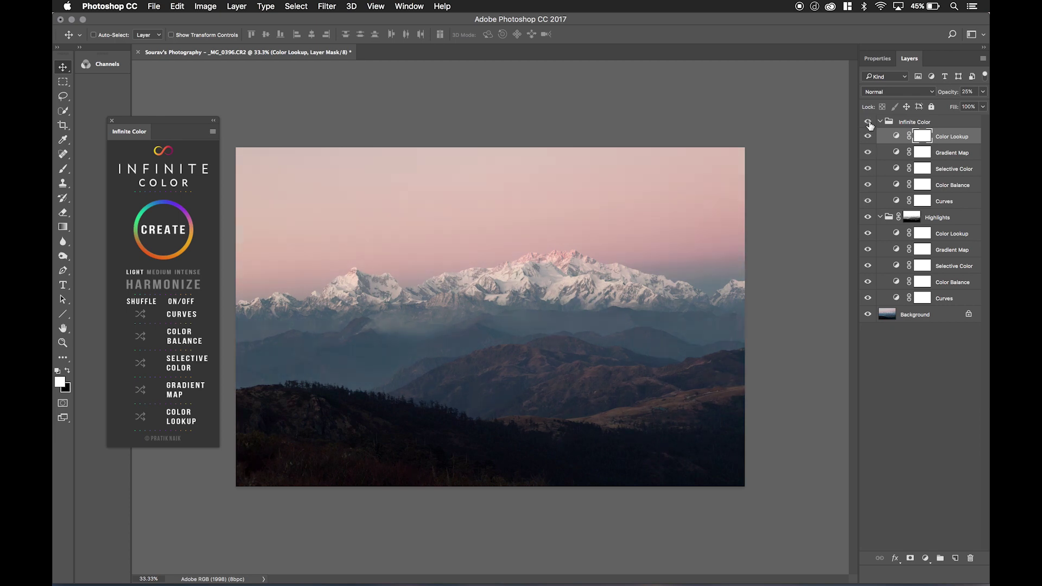
# Regenerate six more times to a teal look with pale pink sky, then select the Background layer.
pyautogui.click(175, 233)
pyautogui.click(175, 233)
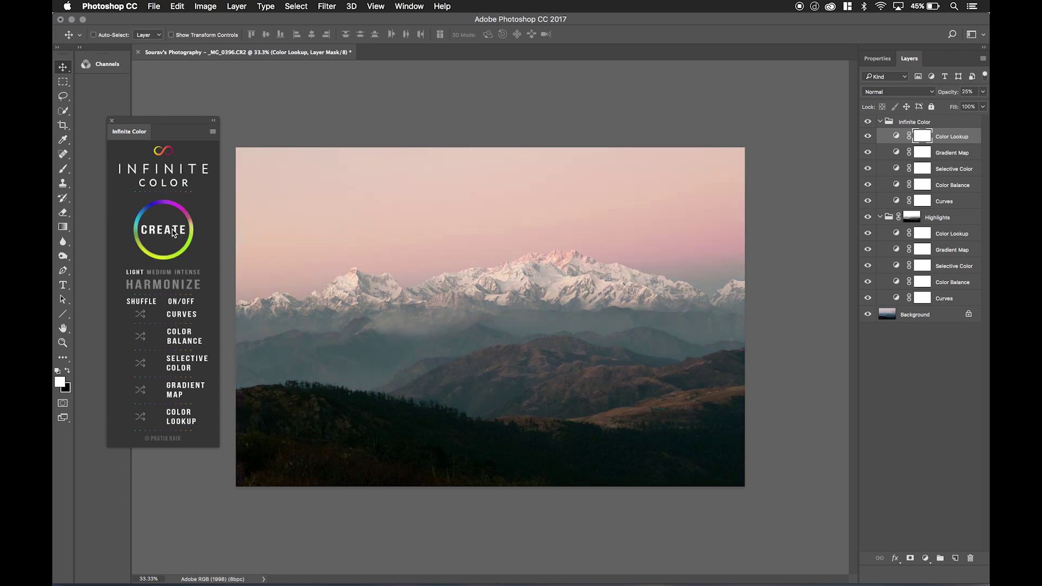
pyautogui.click(175, 233)
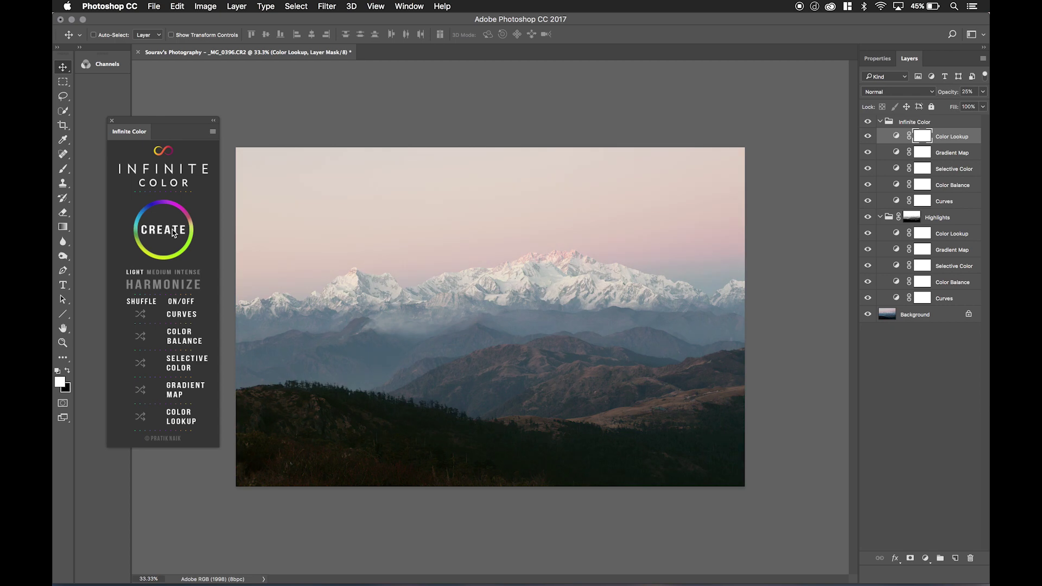
pyautogui.click(174, 233)
pyautogui.click(175, 233)
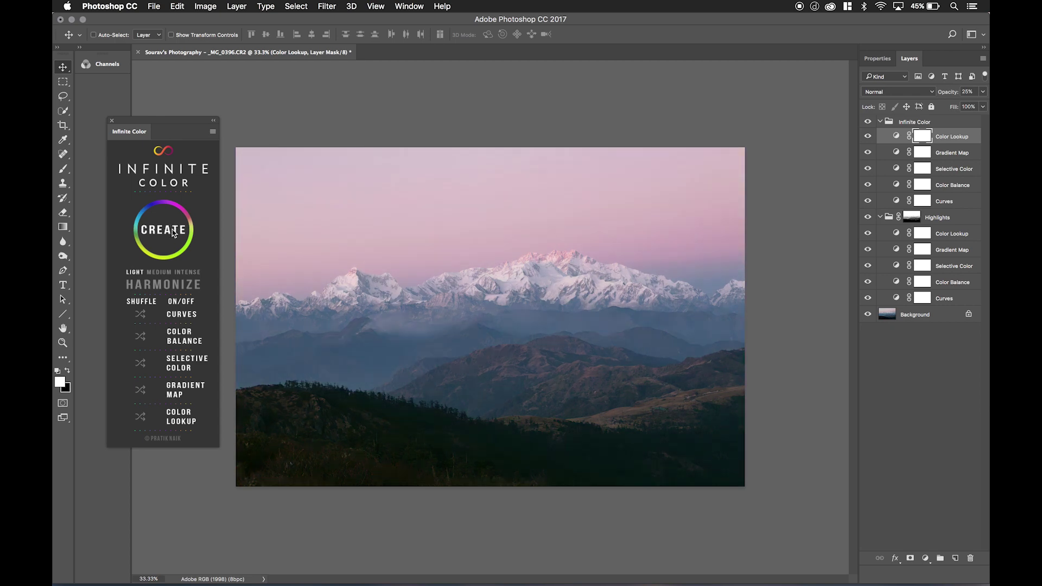
pyautogui.click(174, 234)
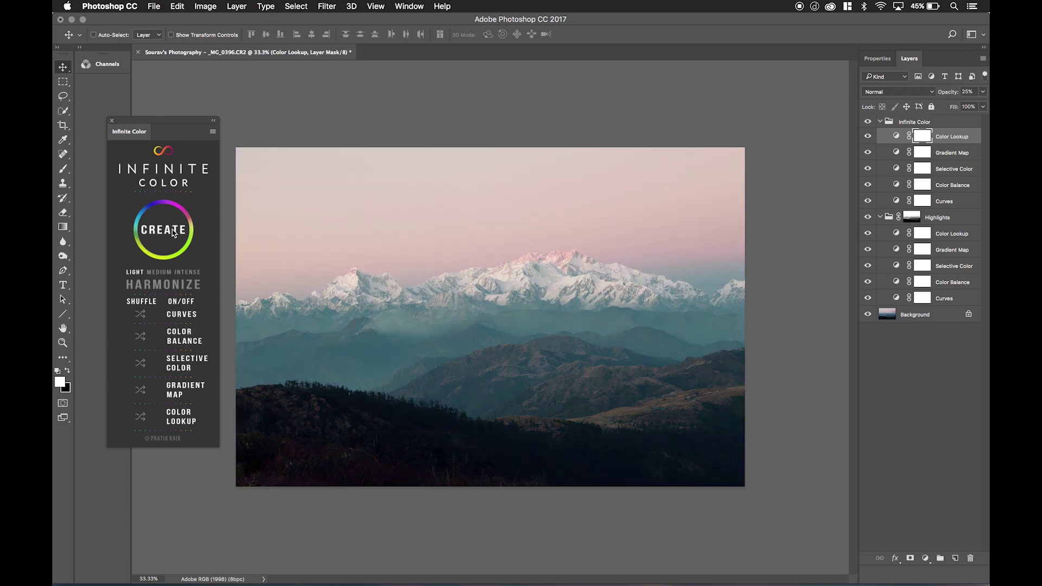
pyautogui.click(867, 123)
pyautogui.click(867, 123)
pyautogui.click(867, 123)
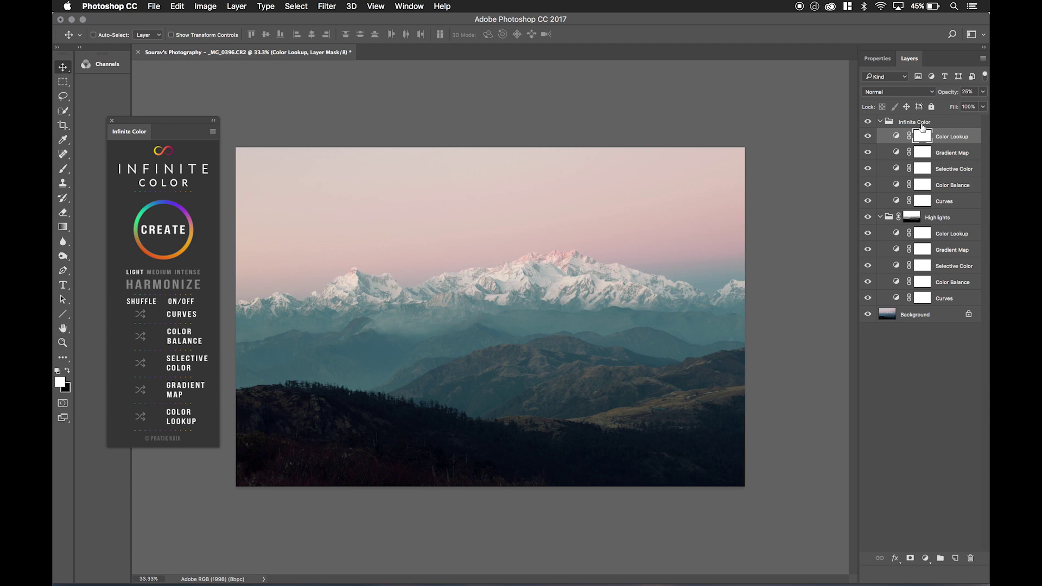
pyautogui.click(869, 122)
pyautogui.click(868, 122)
pyautogui.click(901, 314)
# Open Select > Color Range and set it to select Shadows.
pyautogui.click(266, 6)
pyautogui.moveTo(296, 6)
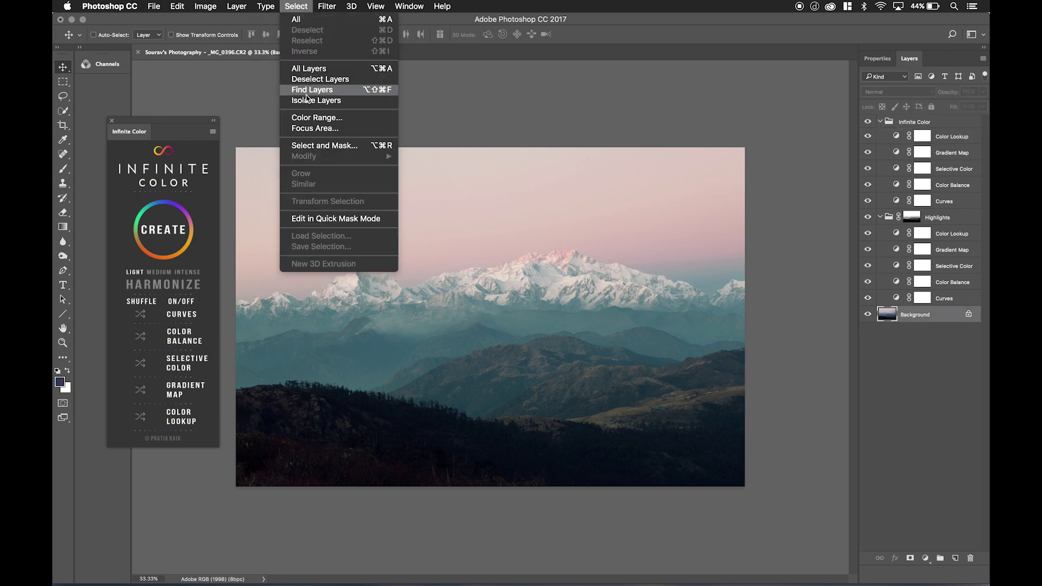
pyautogui.click(316, 118)
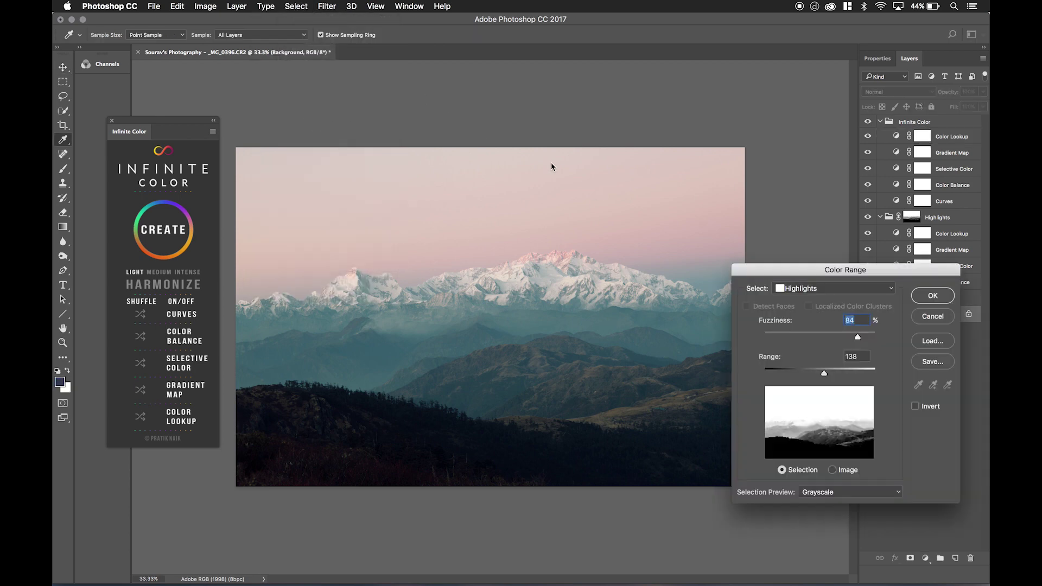
pyautogui.click(828, 293)
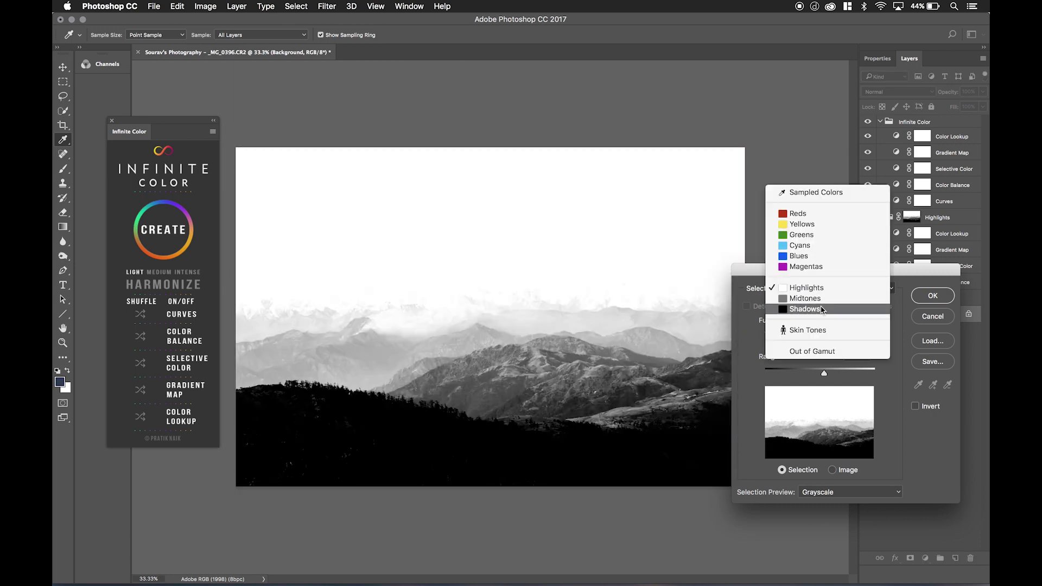
pyautogui.click(808, 309)
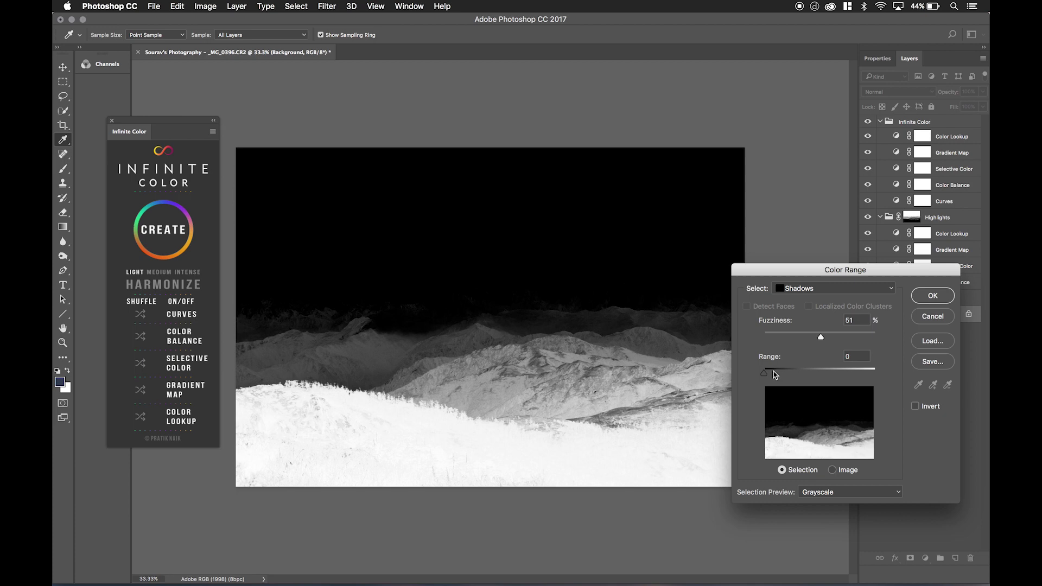
# Set the shadows selection to Fuzziness 73 and Range 14, then confirm with OK.
pyautogui.moveTo(764, 374); pyautogui.dragTo(763, 375)
pyautogui.moveTo(821, 337); pyautogui.dragTo(792, 373)
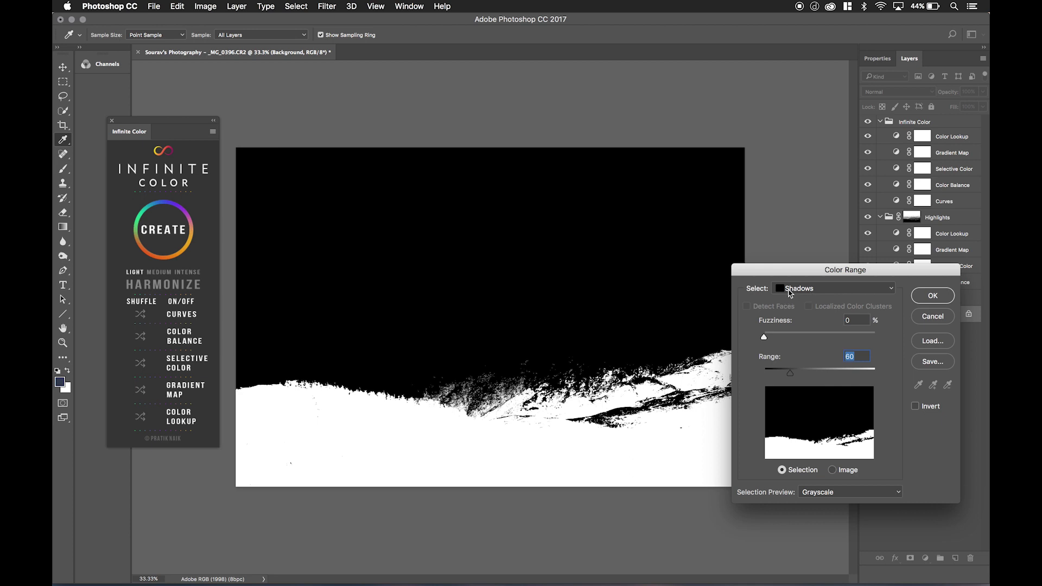
pyautogui.moveTo(773, 340); pyautogui.dragTo(814, 338)
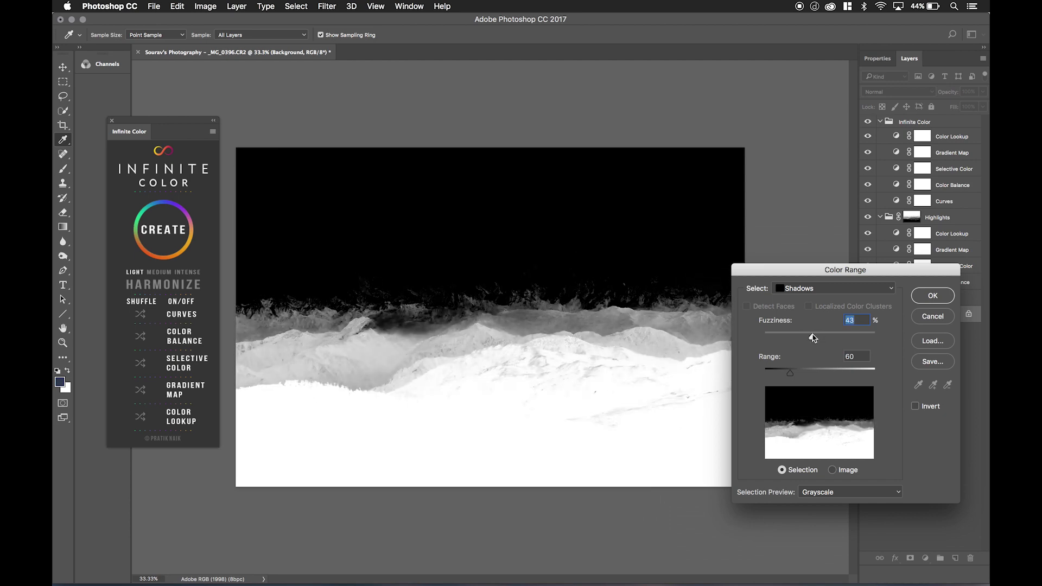
pyautogui.moveTo(790, 373); pyautogui.dragTo(778, 374)
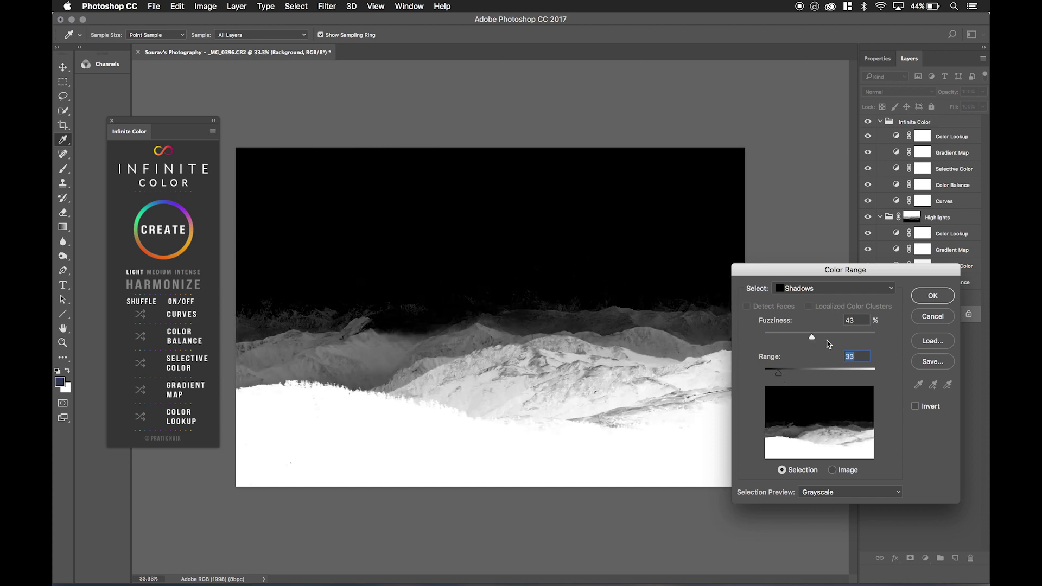
pyautogui.moveTo(835, 341); pyautogui.dragTo(845, 338)
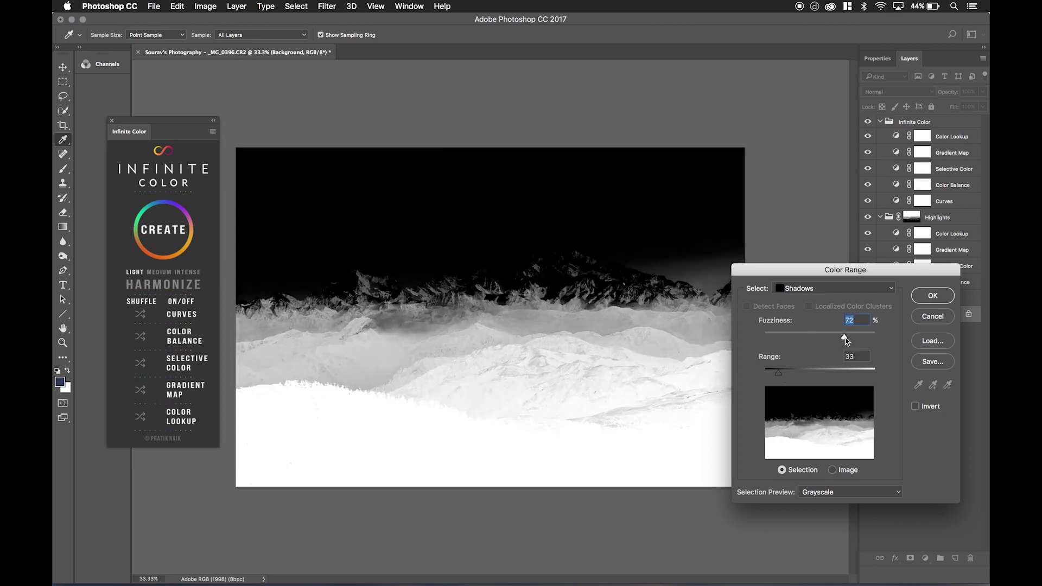
pyautogui.moveTo(774, 372); pyautogui.dragTo(770, 372)
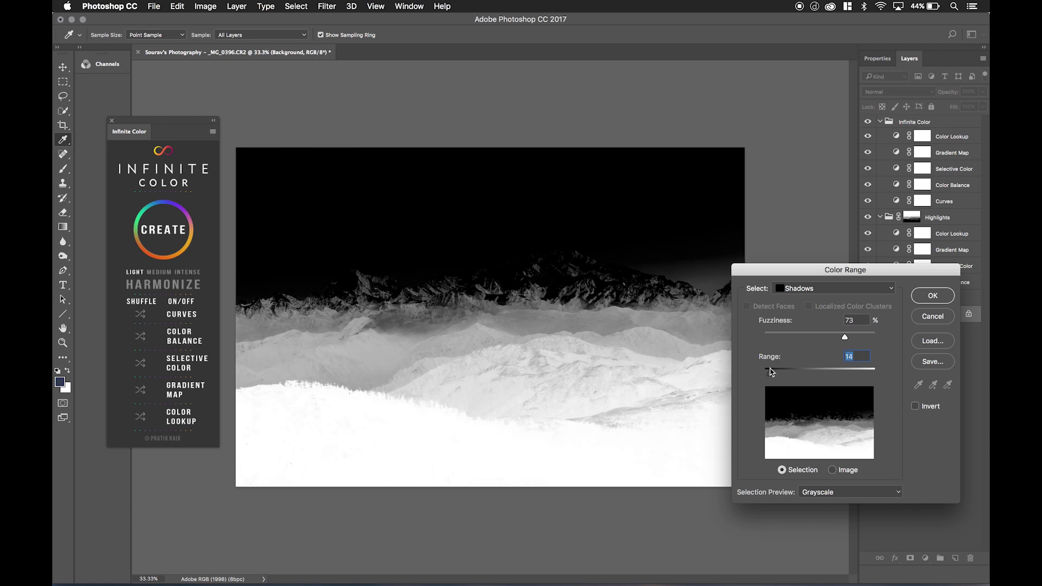
pyautogui.click(932, 297)
# Add a shadows layer mask to the second Infinite Color group.
pyautogui.click(924, 122)
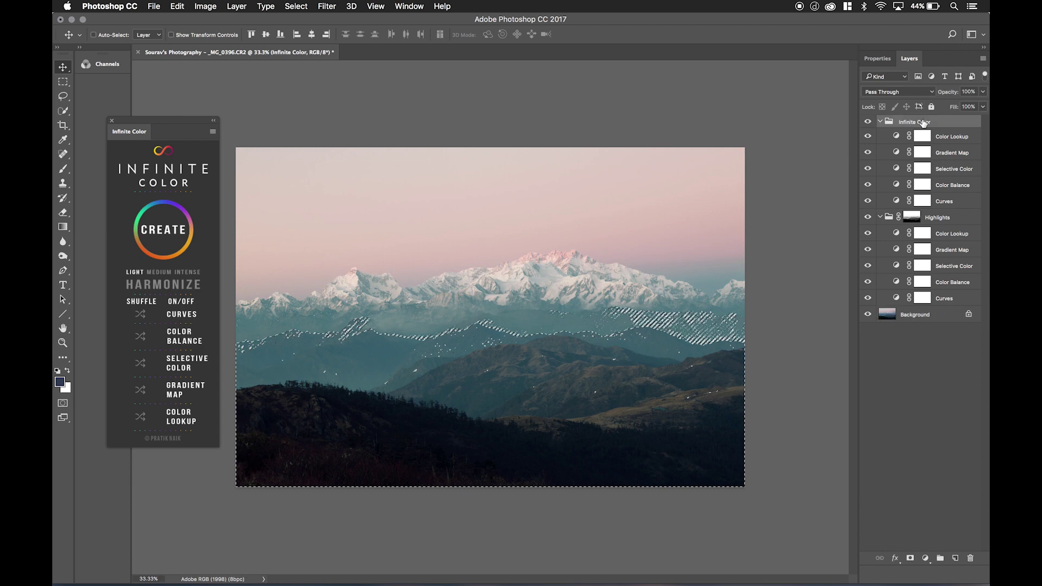
pyautogui.click(911, 558)
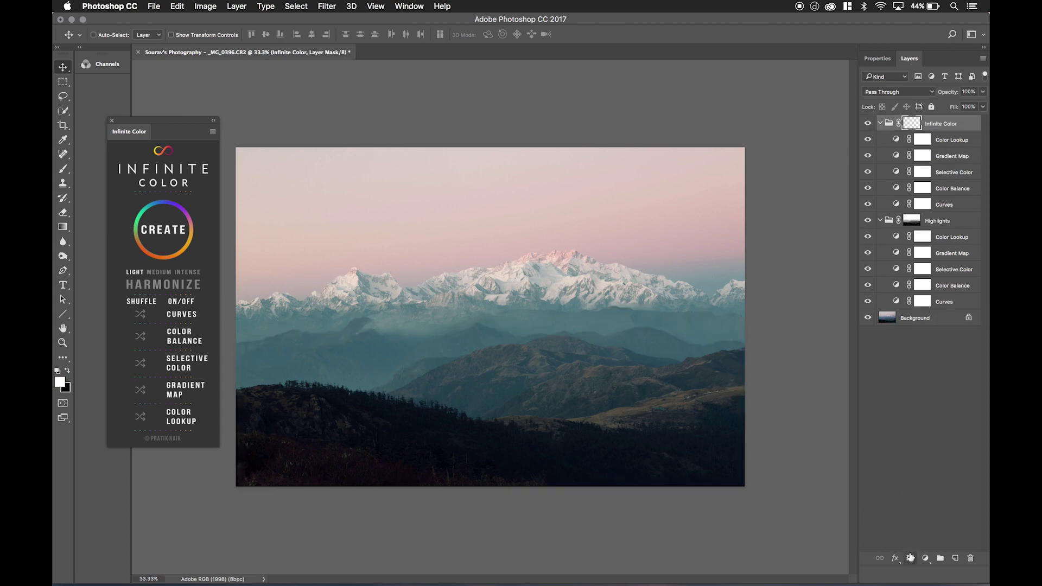
pyautogui.click(868, 124)
pyautogui.click(867, 125)
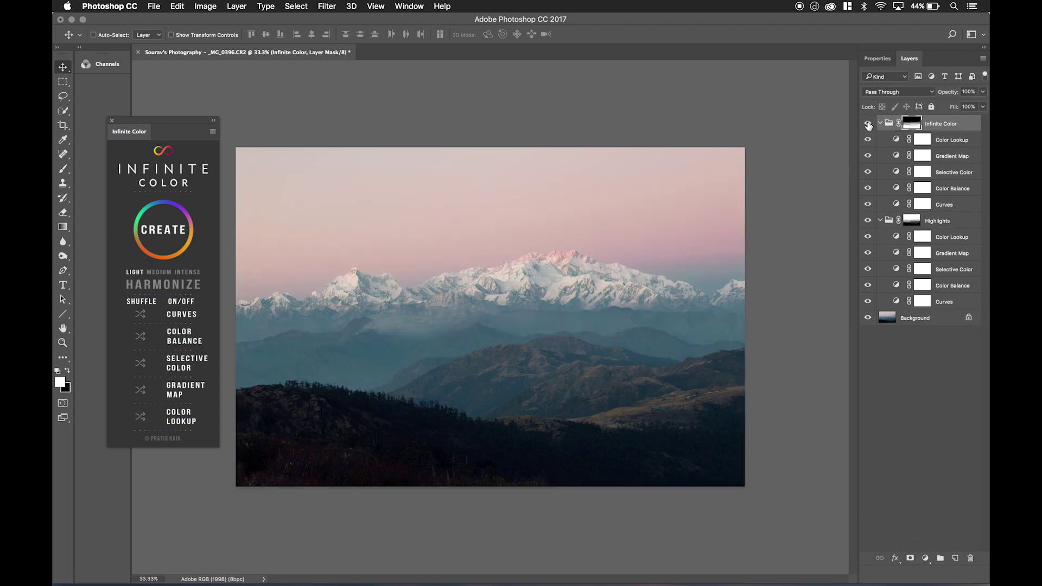
# Compare the masked grade on and off, and regenerate it for warm purple-brown foreground hills.
pyautogui.click(868, 124)
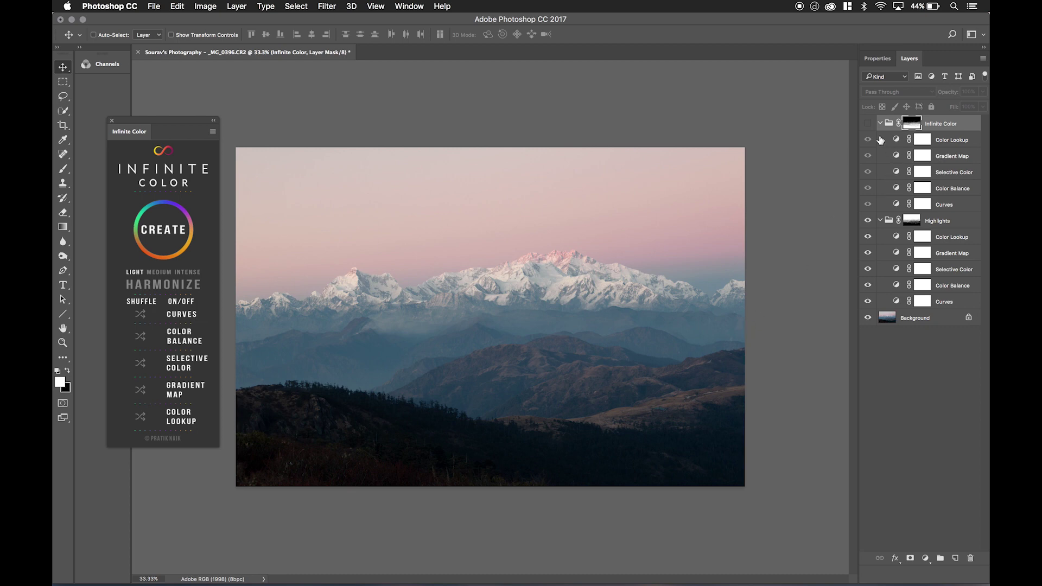
pyautogui.click(866, 124)
pyautogui.click(867, 124)
pyautogui.click(867, 124)
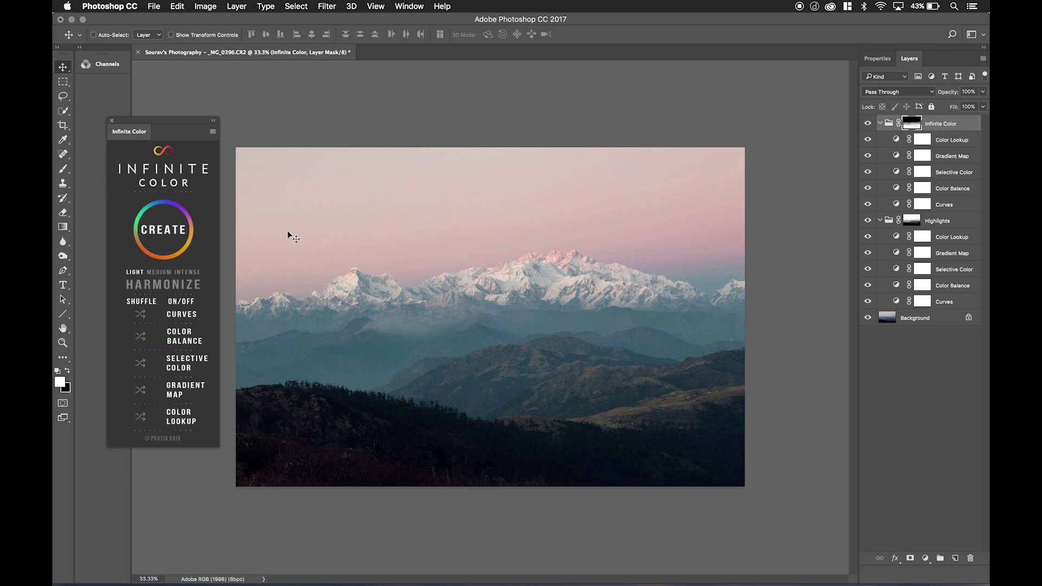
pyautogui.click(169, 228)
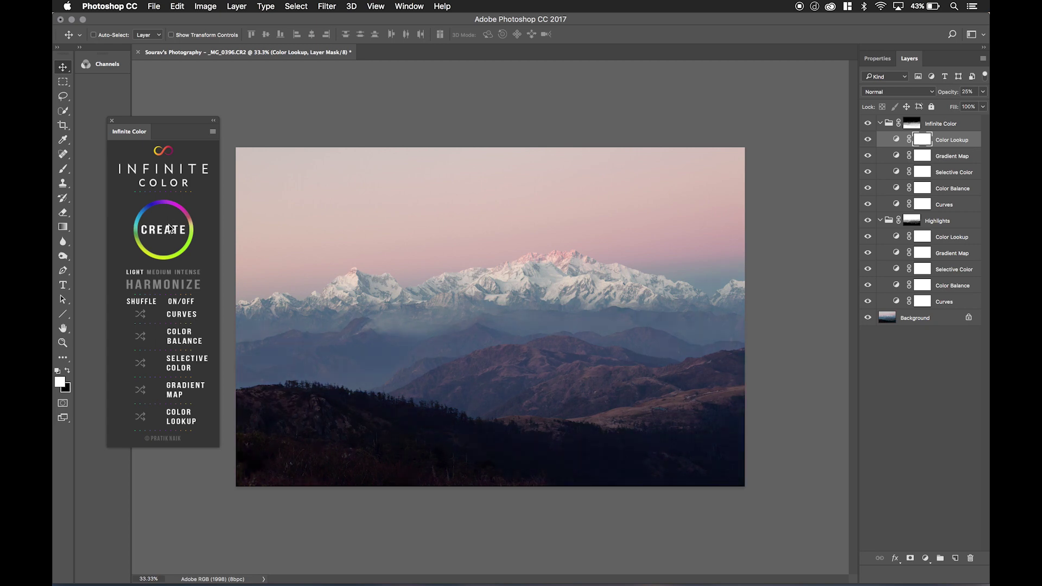
pyautogui.click(868, 124)
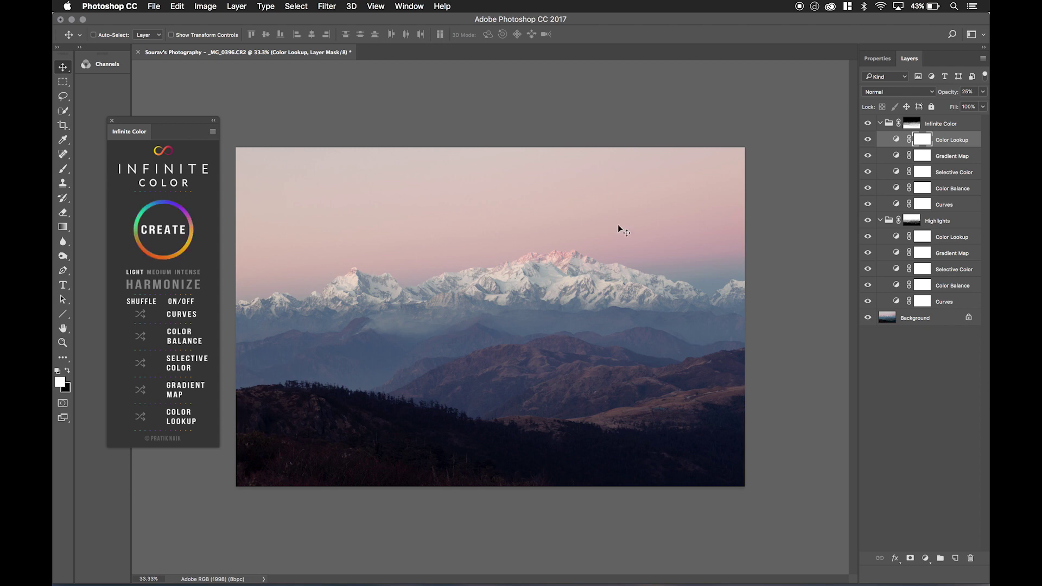
# Collapse both groups and rename the Infinite Color group to 'Shadows'.
pyautogui.click(880, 124)
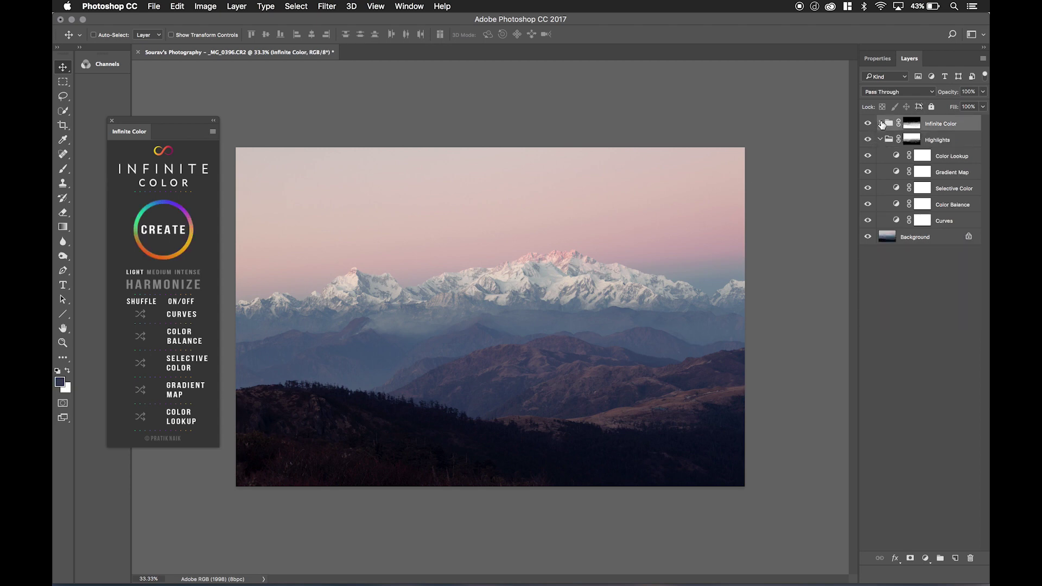
pyautogui.click(880, 139)
pyautogui.doubleClick(926, 124)
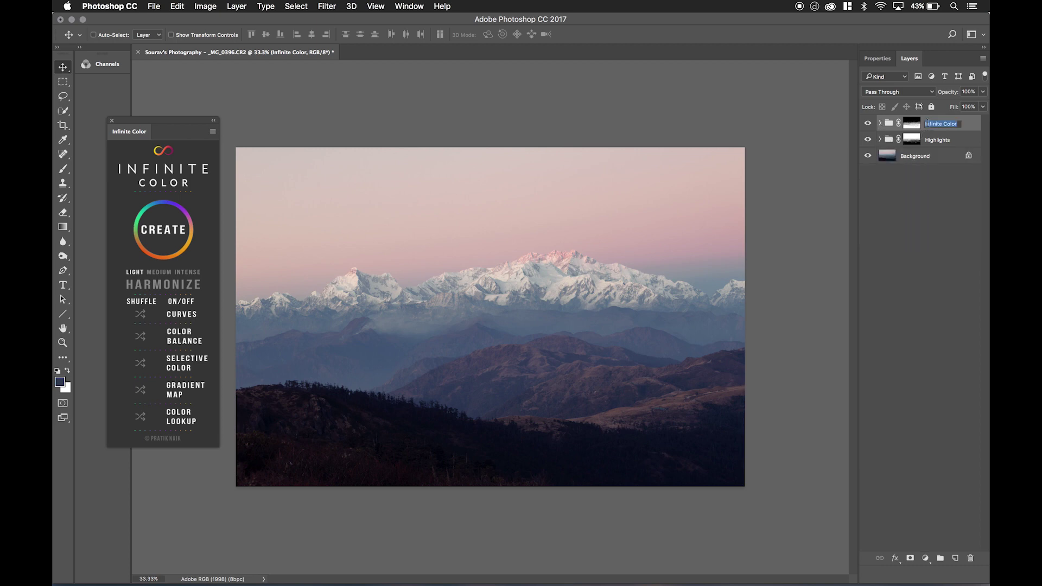
pyautogui.write('Shadow FOlde')
pyautogui.press('BackSpace')
pyautogui.press('BackSpace')
pyautogui.press('BackSpace')
pyautogui.press('BackSpace')
pyautogui.press('BackSpace')
pyautogui.press('BackSpace')
pyautogui.write('s')
pyautogui.press('Return')
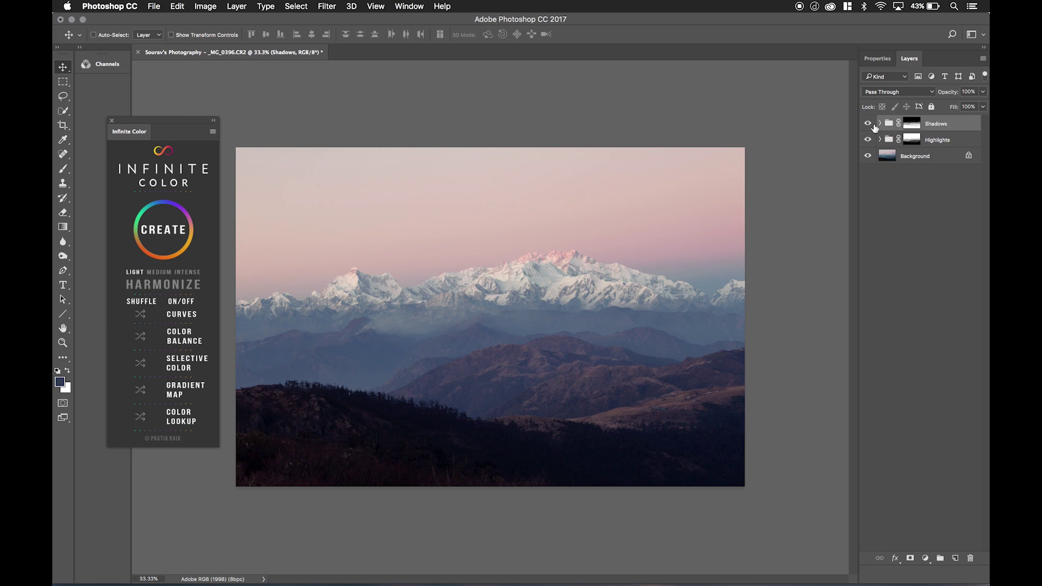
# Toggle the Shadows and Highlights groups to compare them, then expand and select Highlights.
pyautogui.click(870, 124)
pyautogui.click(868, 141)
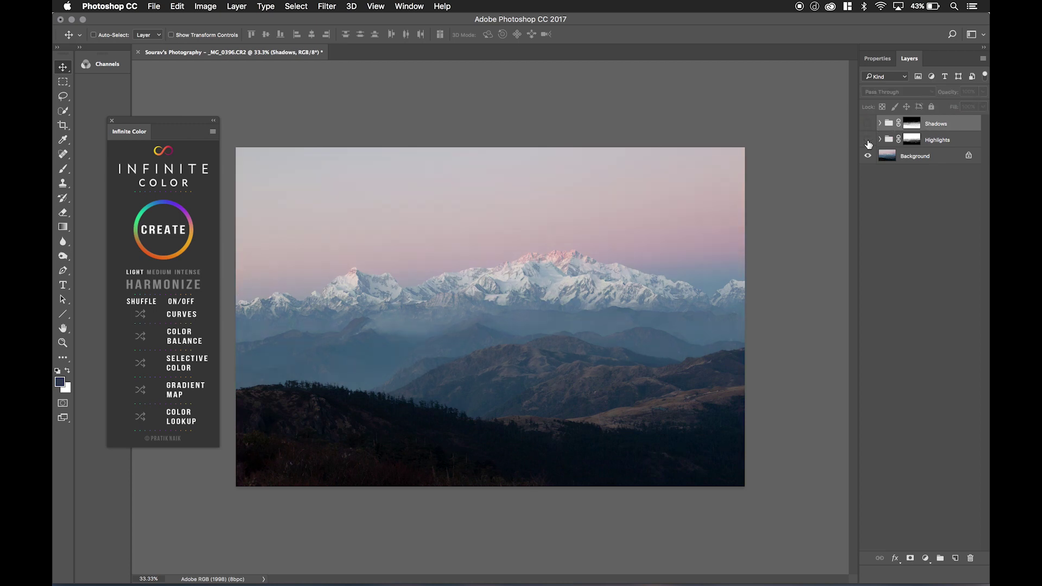
pyautogui.click(869, 141)
pyautogui.click(868, 141)
pyautogui.click(868, 141)
pyautogui.click(868, 124)
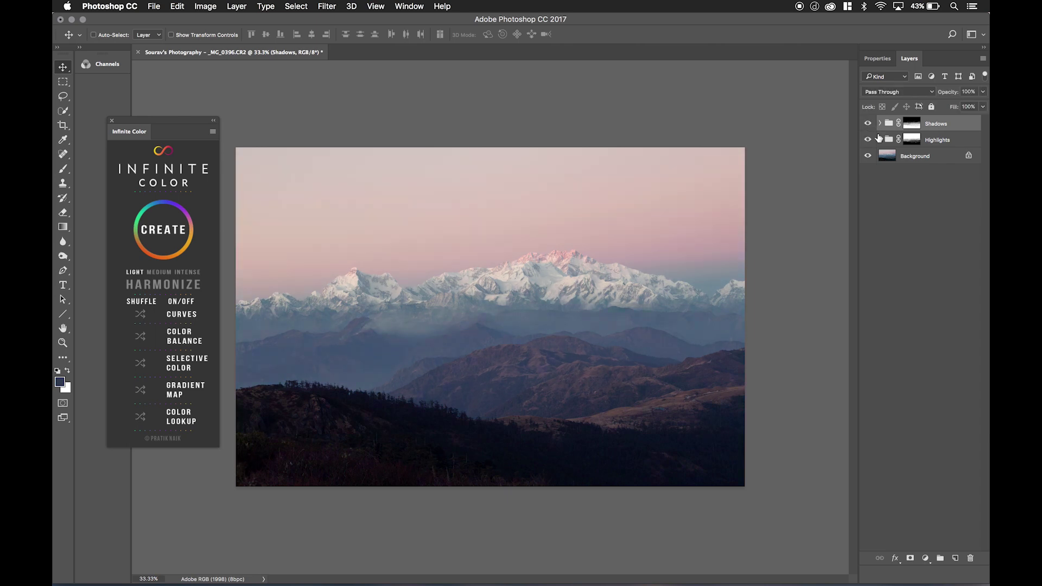
pyautogui.click(879, 140)
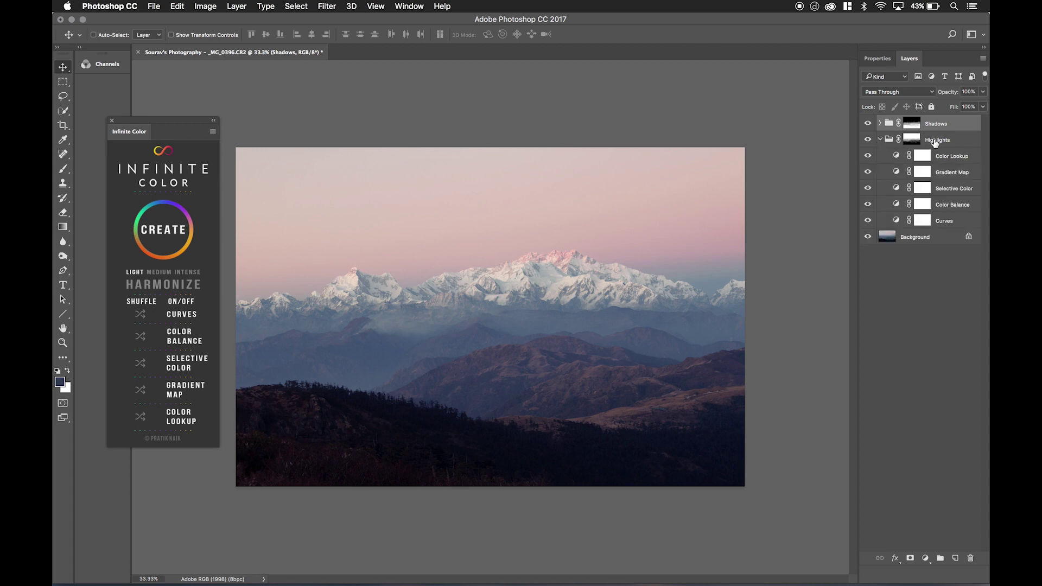
pyautogui.click(934, 141)
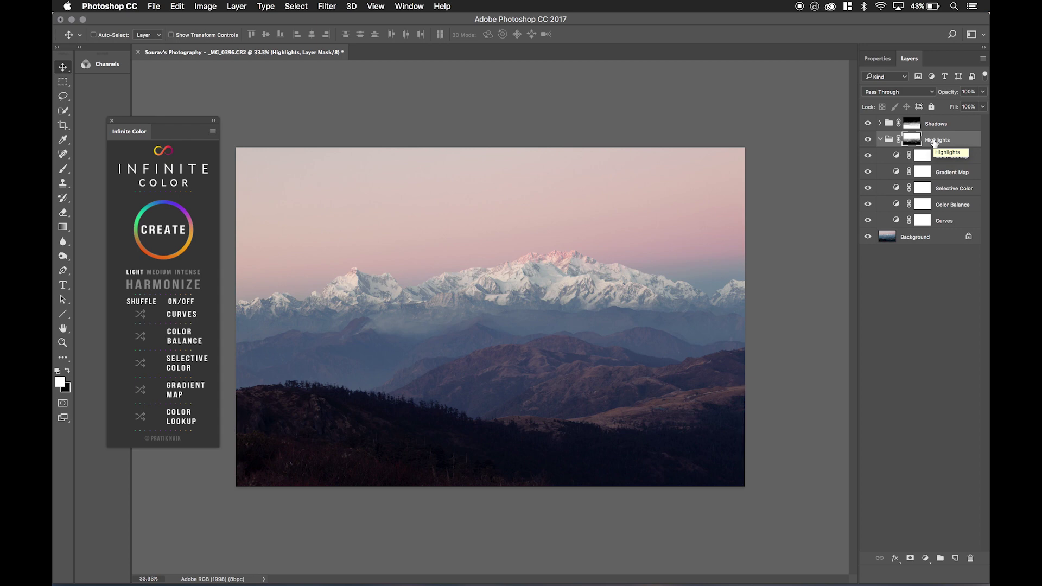
pyautogui.doubleClick(933, 140)
# Name the group Infinite Color and generate a new, warmer pink grade.
pyautogui.write('Infin')
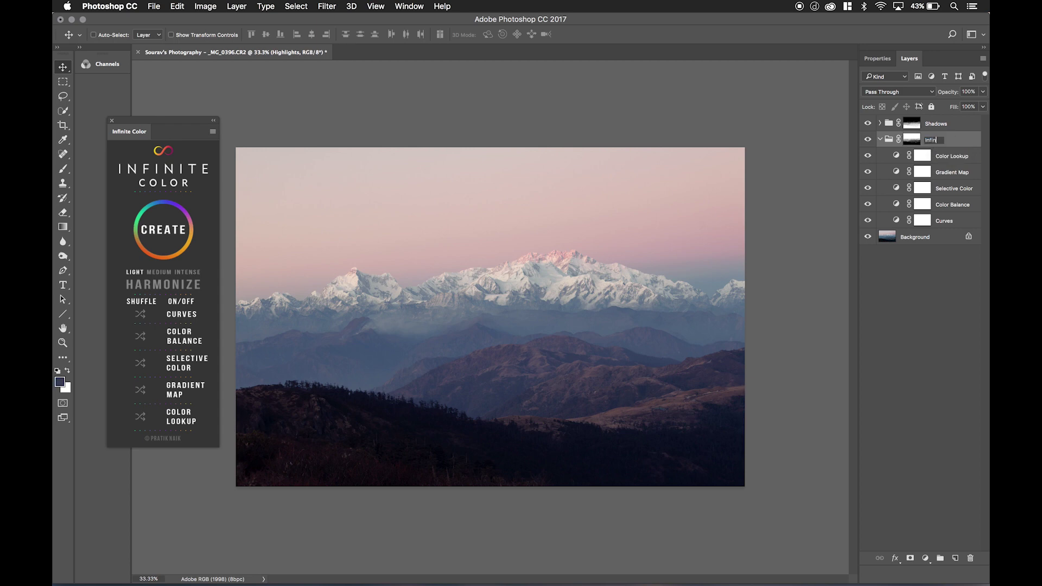
pyautogui.write('ite Color')
pyautogui.press('Return')
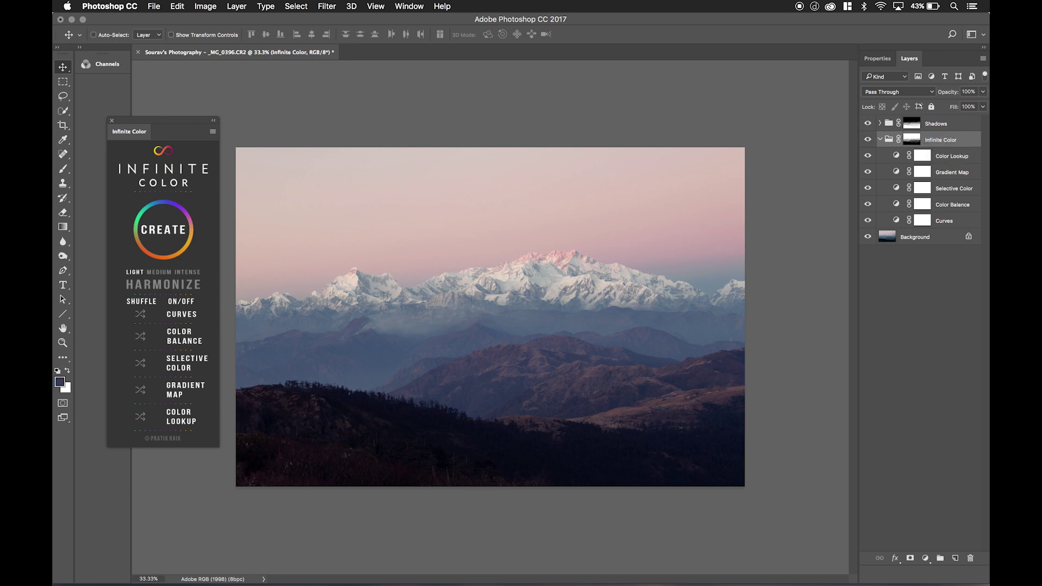
pyautogui.click(171, 232)
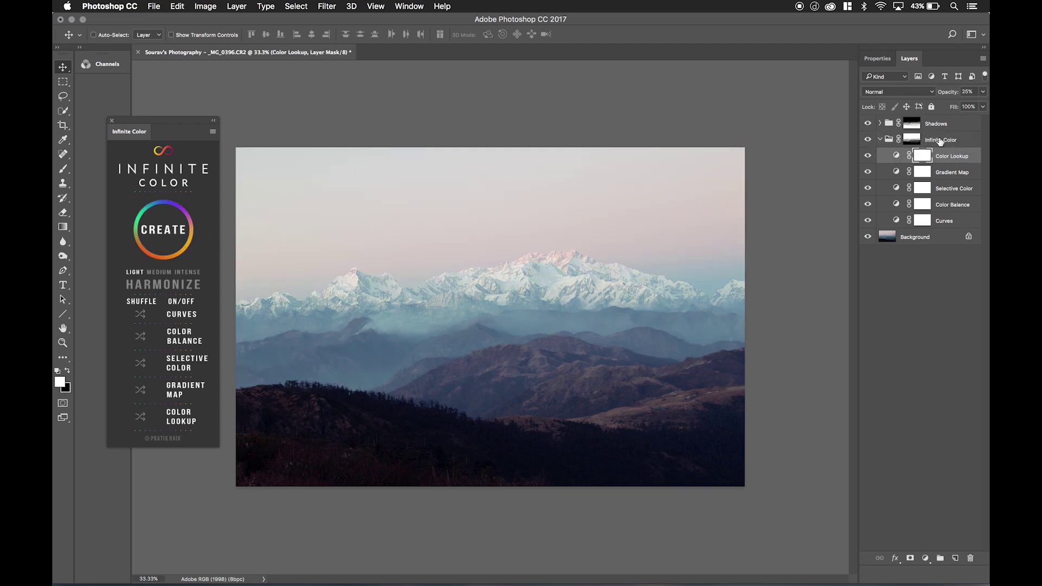
pyautogui.click(174, 231)
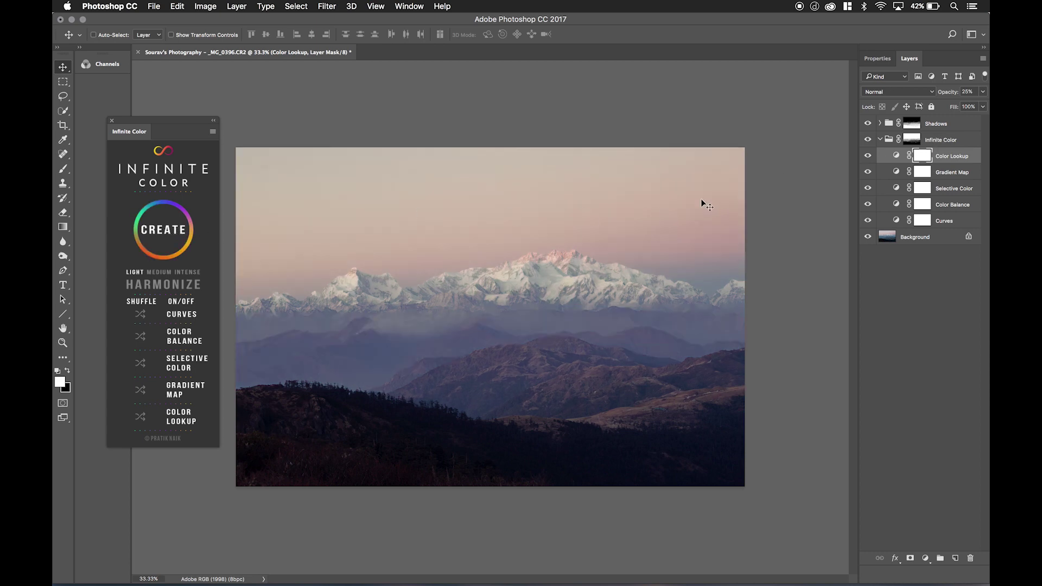
# Compare the grade on and off, collapse the group and rename it H.
pyautogui.click(867, 139)
pyautogui.click(867, 140)
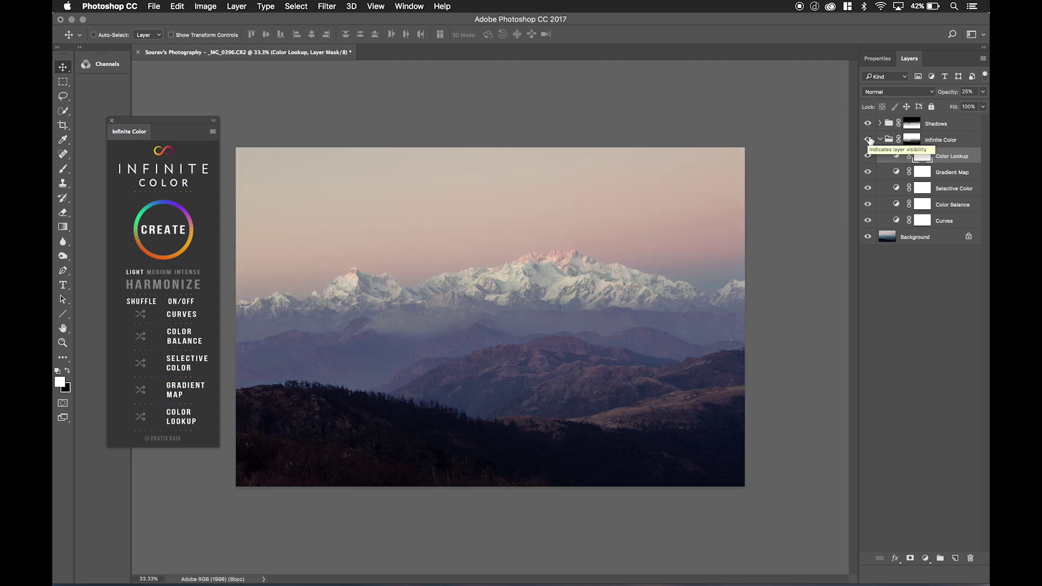
pyautogui.click(880, 140)
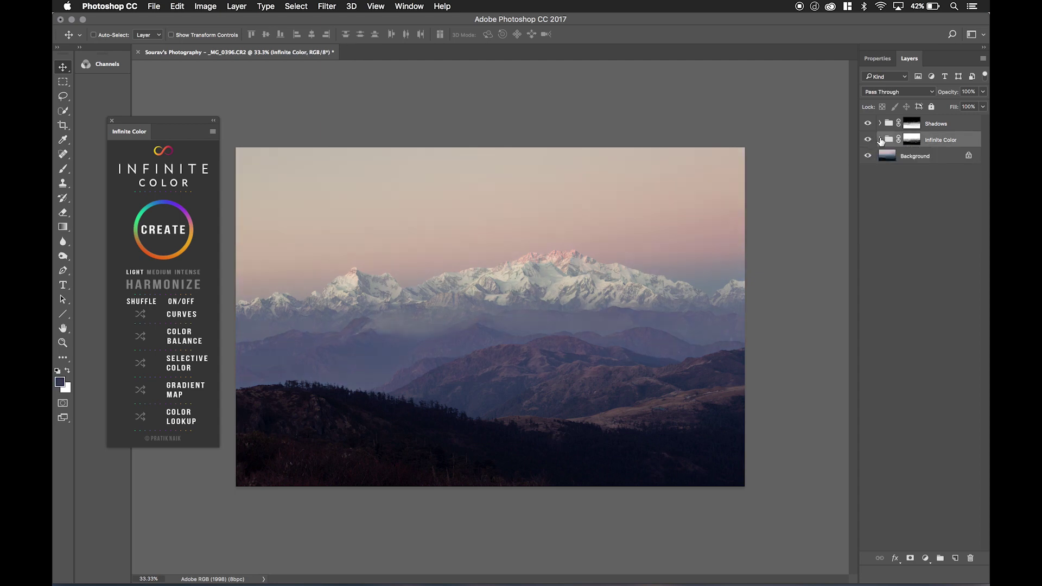
pyautogui.doubleClick(935, 140)
pyautogui.write('H')
pyautogui.press('Return')
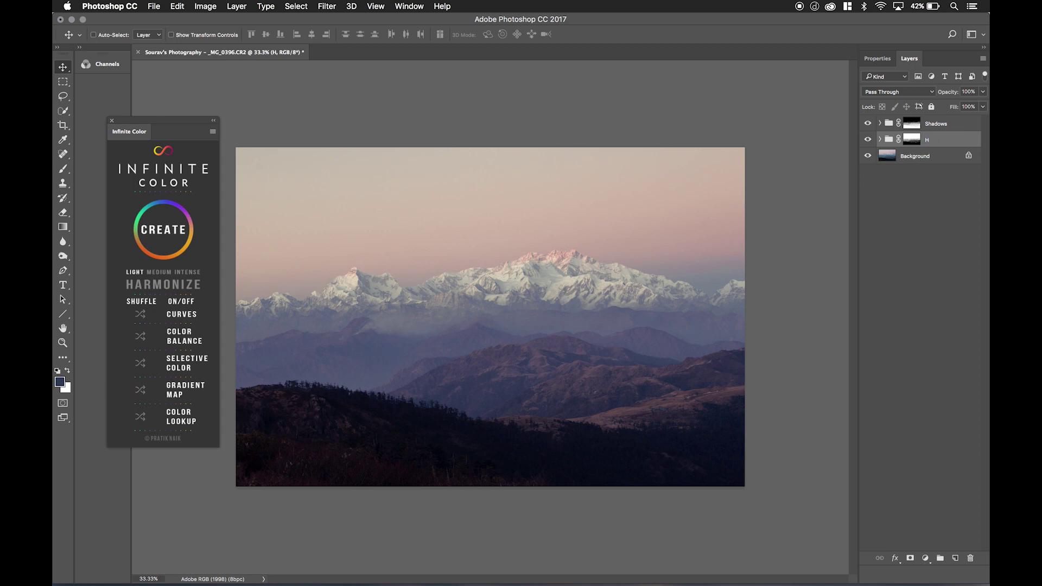
pyautogui.click(945, 124)
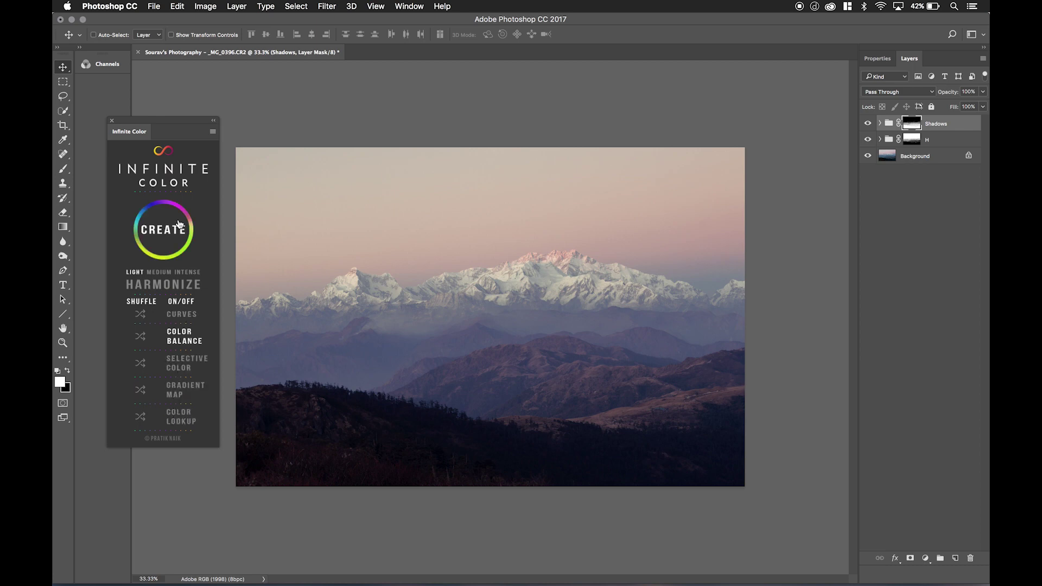
# Generate a Color Balance-only grade group, compare it against the Background alone, and collapse it.
pyautogui.click(174, 225)
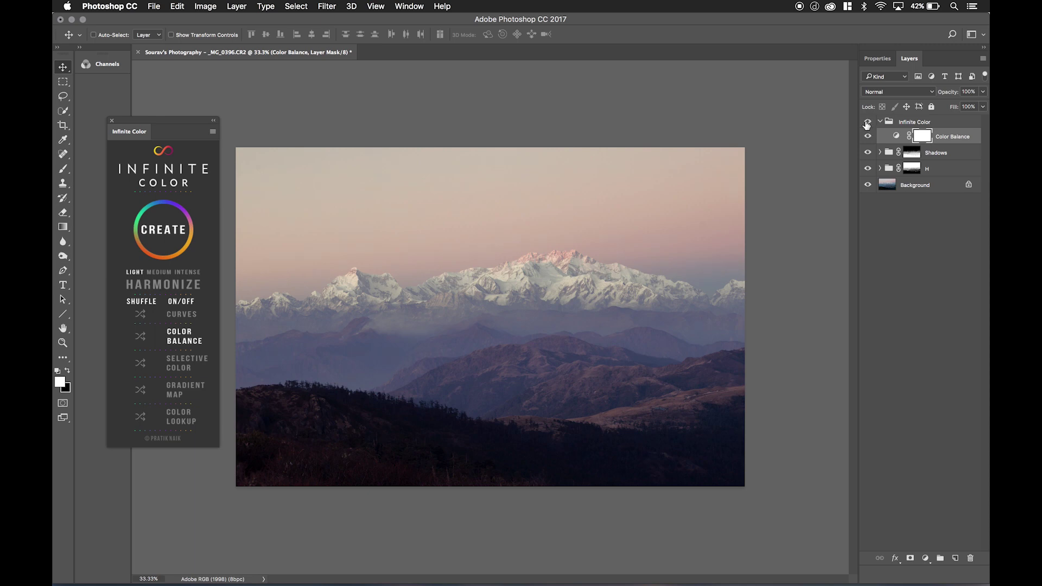
pyautogui.keyDown('alt'); pyautogui.click(867, 185); pyautogui.keyUp('alt')
pyautogui.keyDown('alt'); pyautogui.click(867, 185); pyautogui.keyUp('alt')
pyautogui.keyDown('alt'); pyautogui.click(867, 185); pyautogui.keyUp('alt')
pyautogui.keyDown('alt'); pyautogui.click(867, 185); pyautogui.keyUp('alt')
pyautogui.click(880, 123)
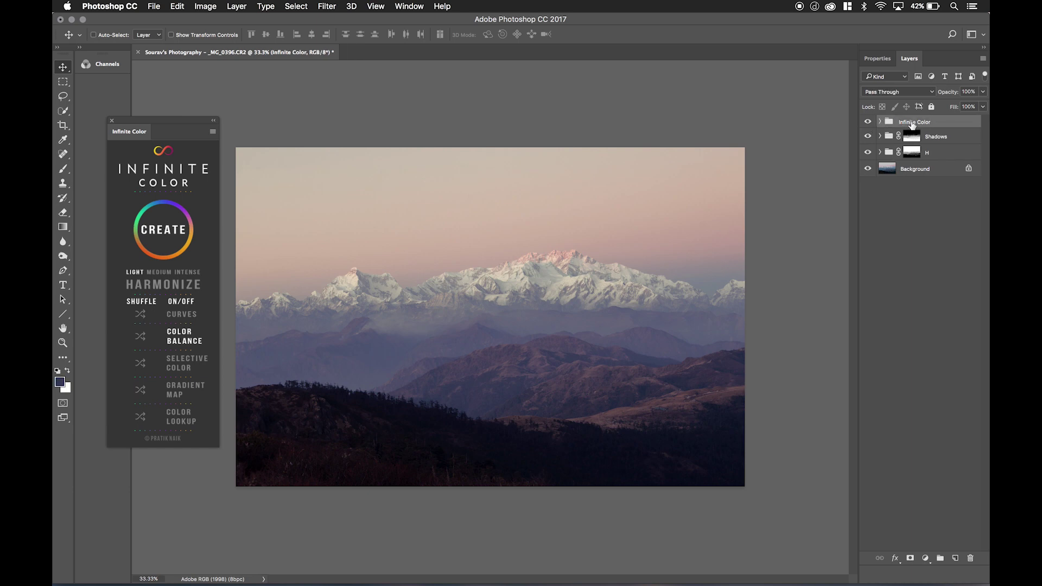